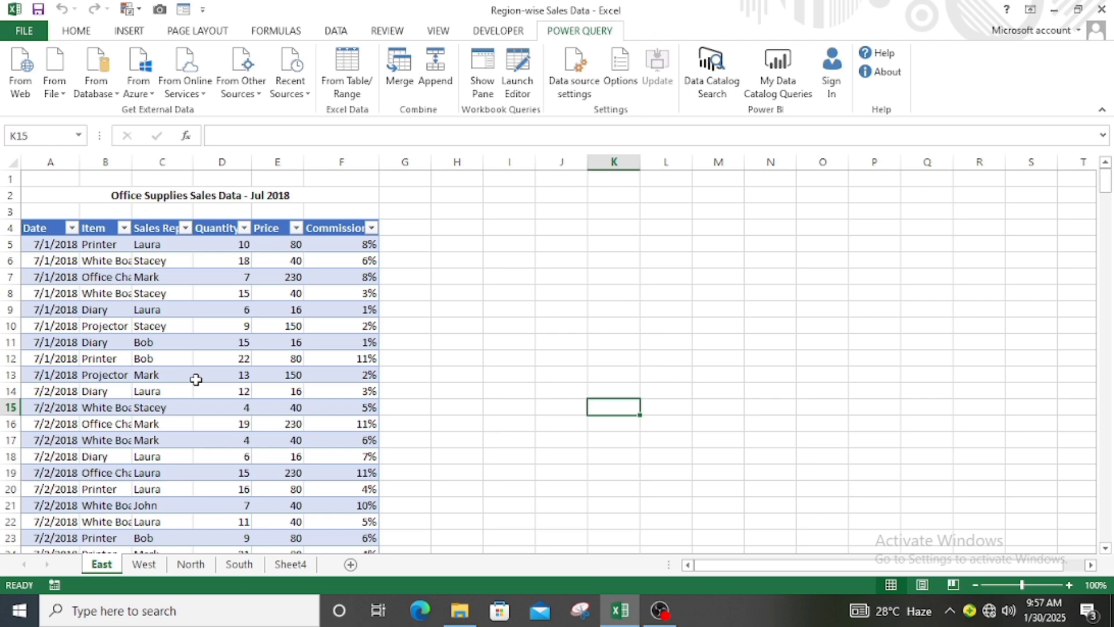
- Copy the East sheet's range A4:F21, headers included, into Sheet4 starting at cell A1
left_click(141, 563)
left_click(191, 565)
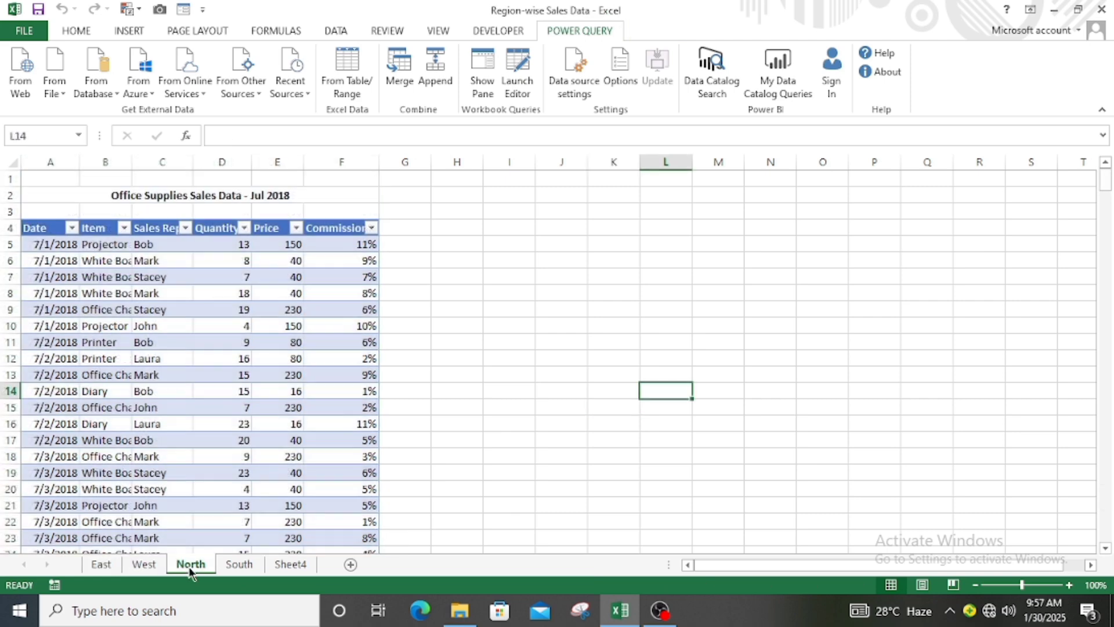
left_click(105, 568)
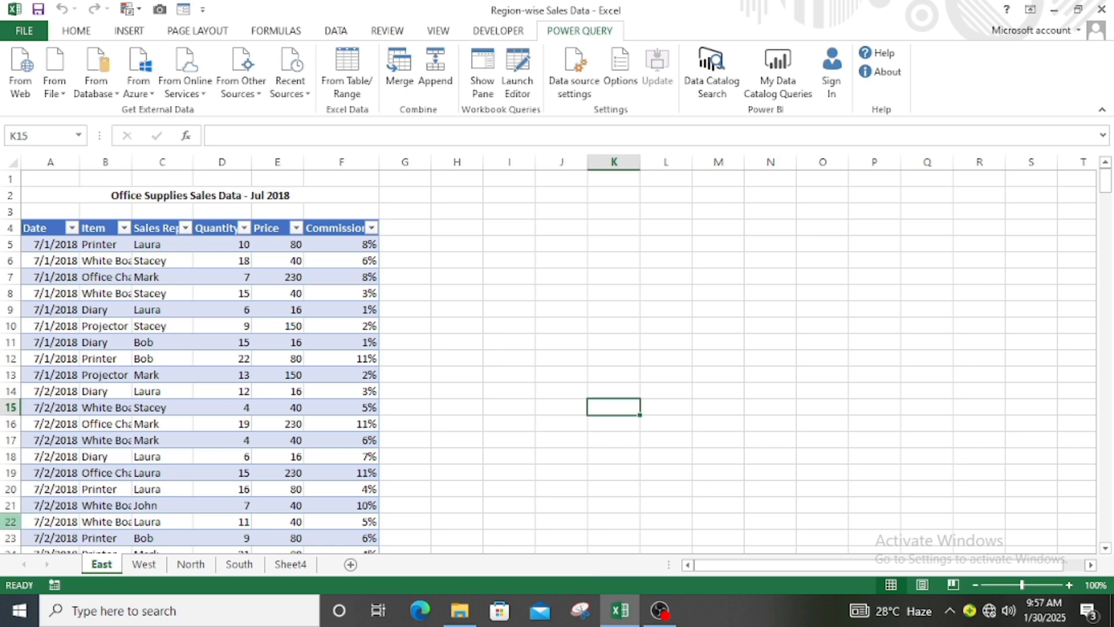
left_click_drag(52, 233, 326, 507)
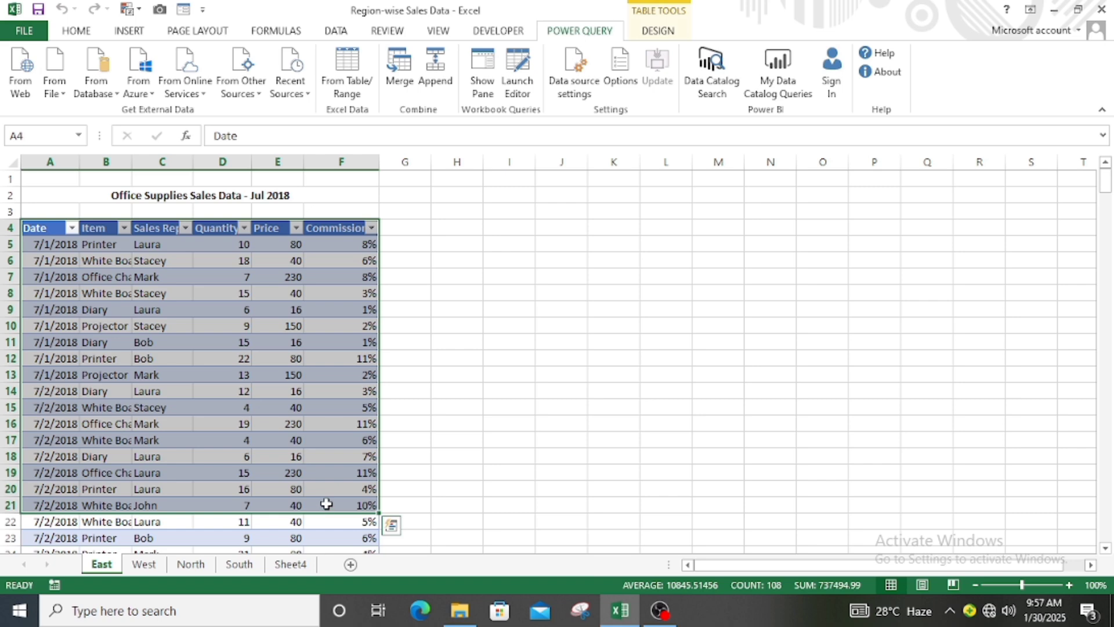
key("ctrl+c")
left_click(290, 563)
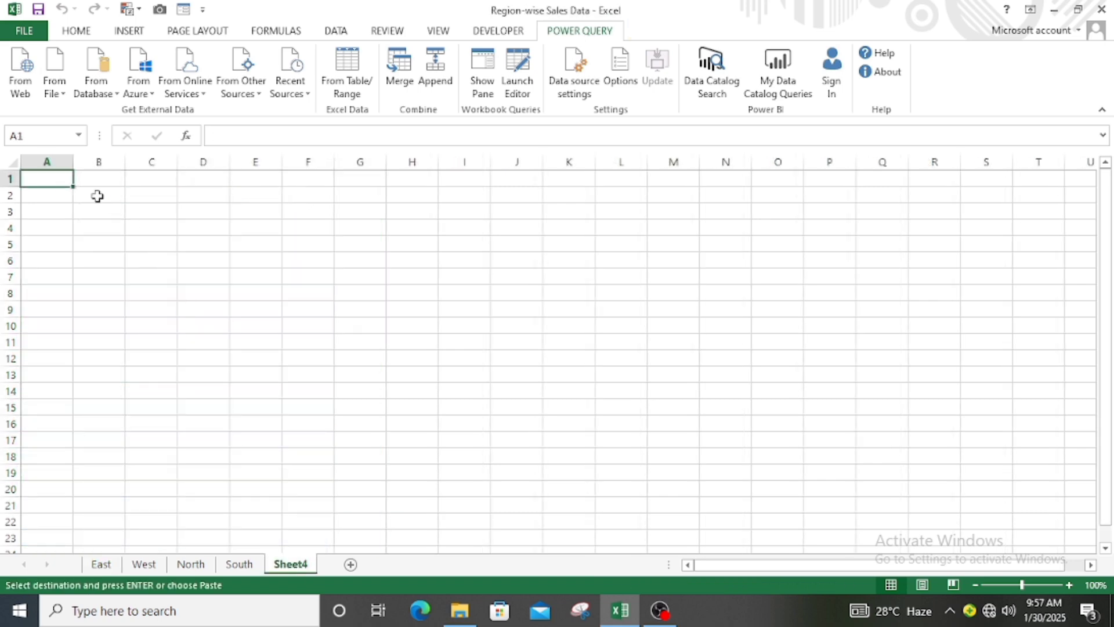
key("ctrl+v")
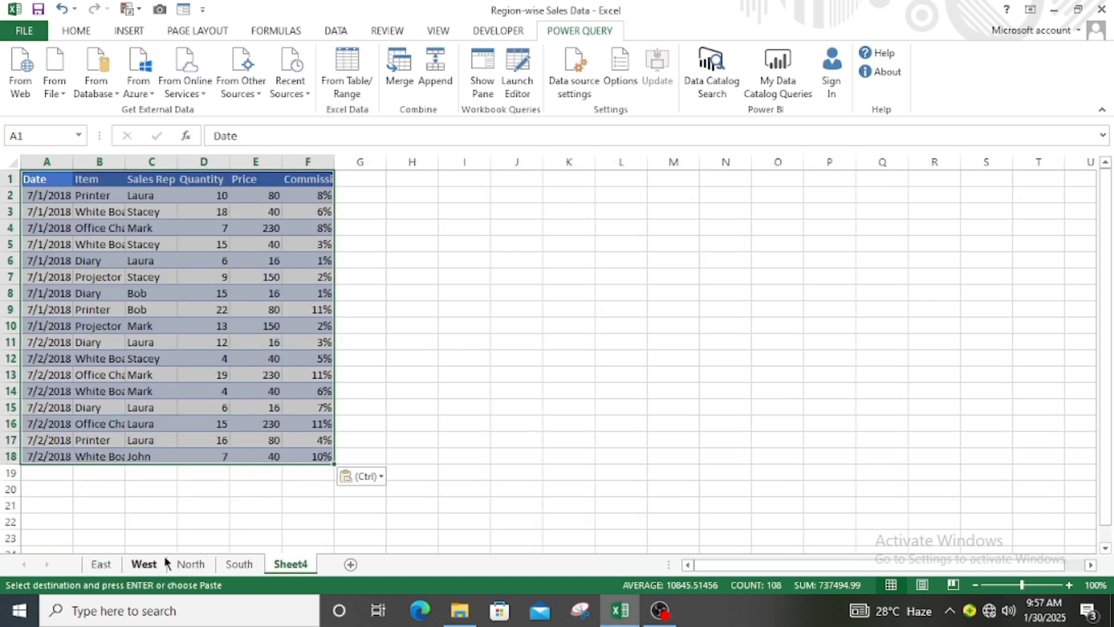
- Copy the entire West sales table with its headers into Sheet4 starting at cell A19, directly below the East rows
left_click(143, 564)
scroll(112, 314, "up", 10)
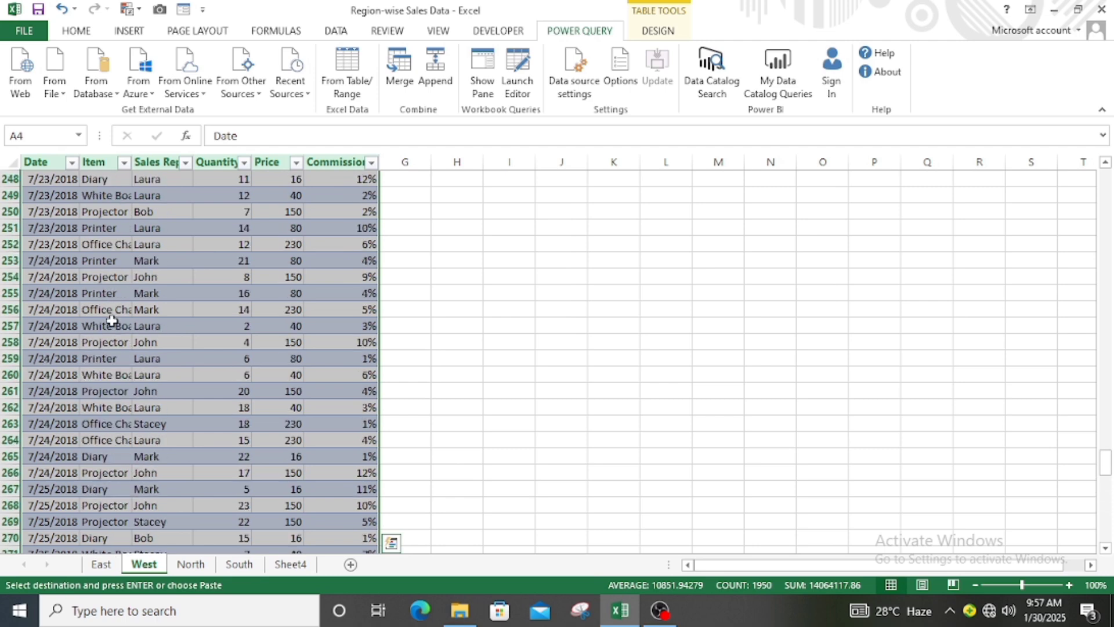
scroll(111, 321, "up", 20)
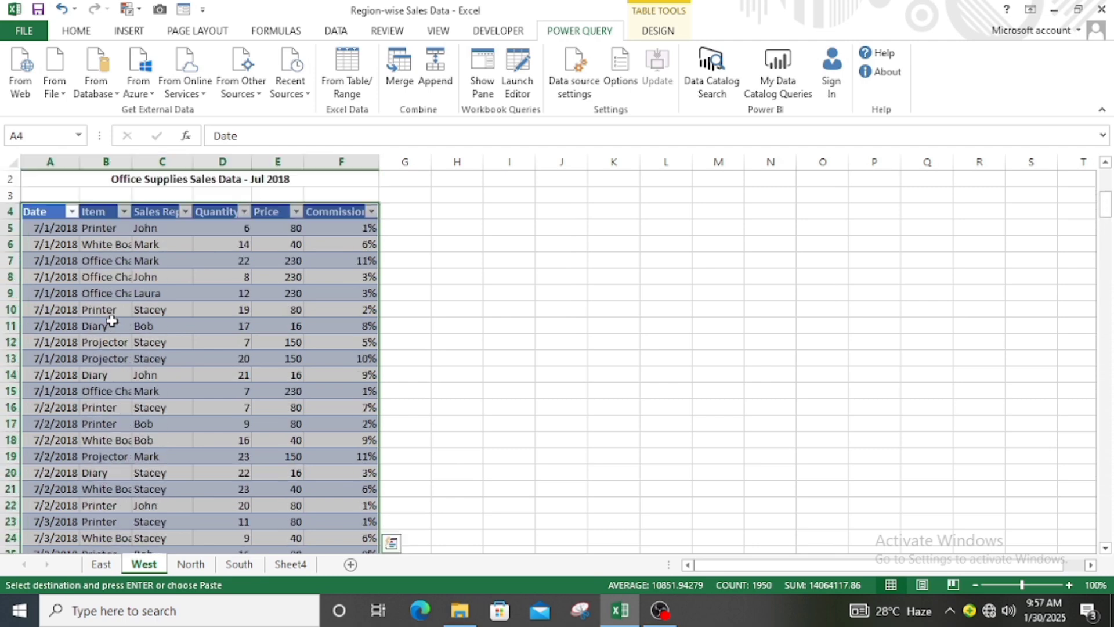
key("ctrl+c")
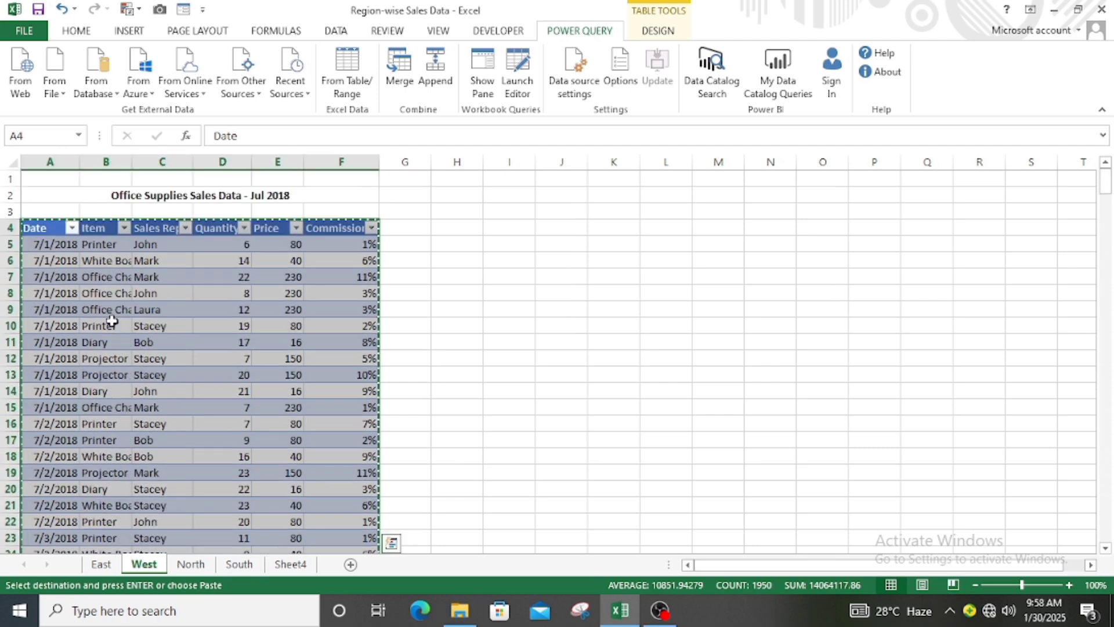
left_click(291, 564)
scroll(90, 423, "down", 2)
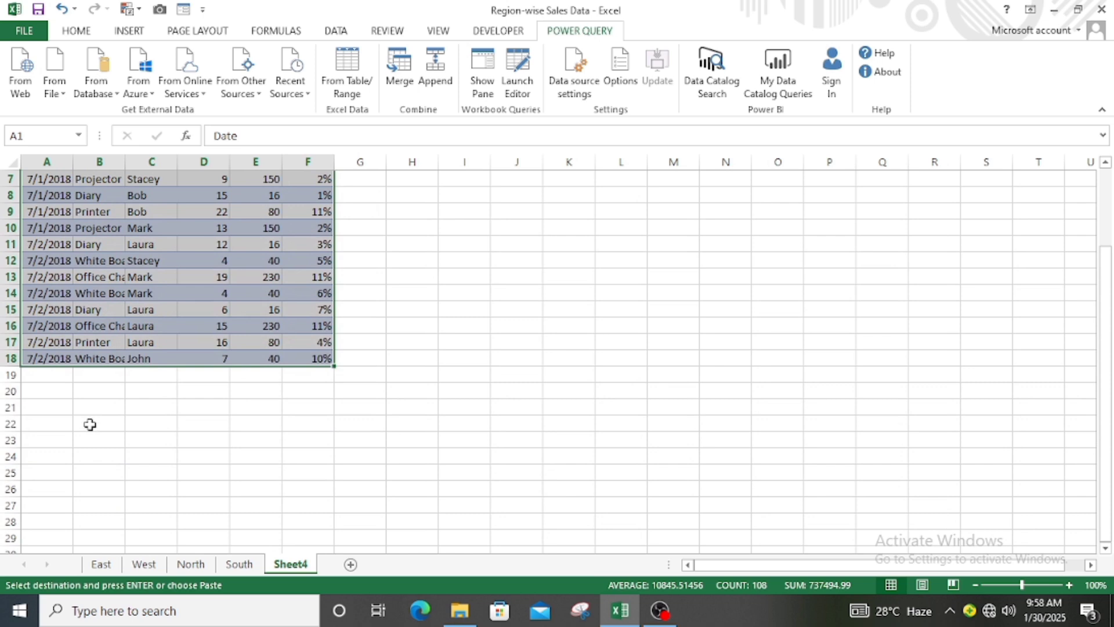
left_click(49, 376)
key("ctrl+v")
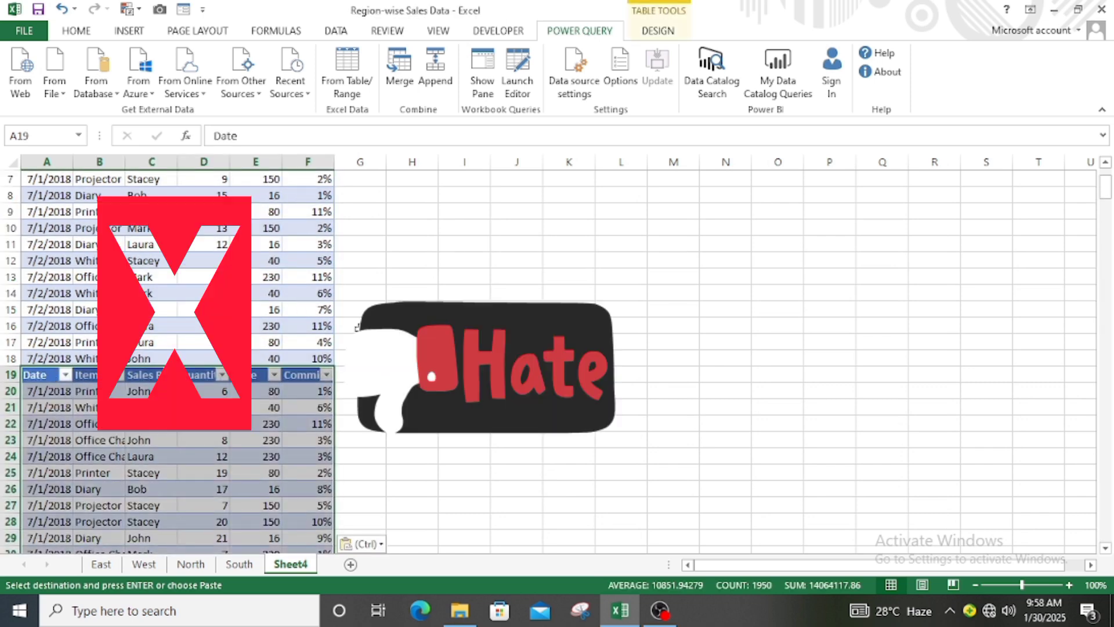
left_click(411, 325)
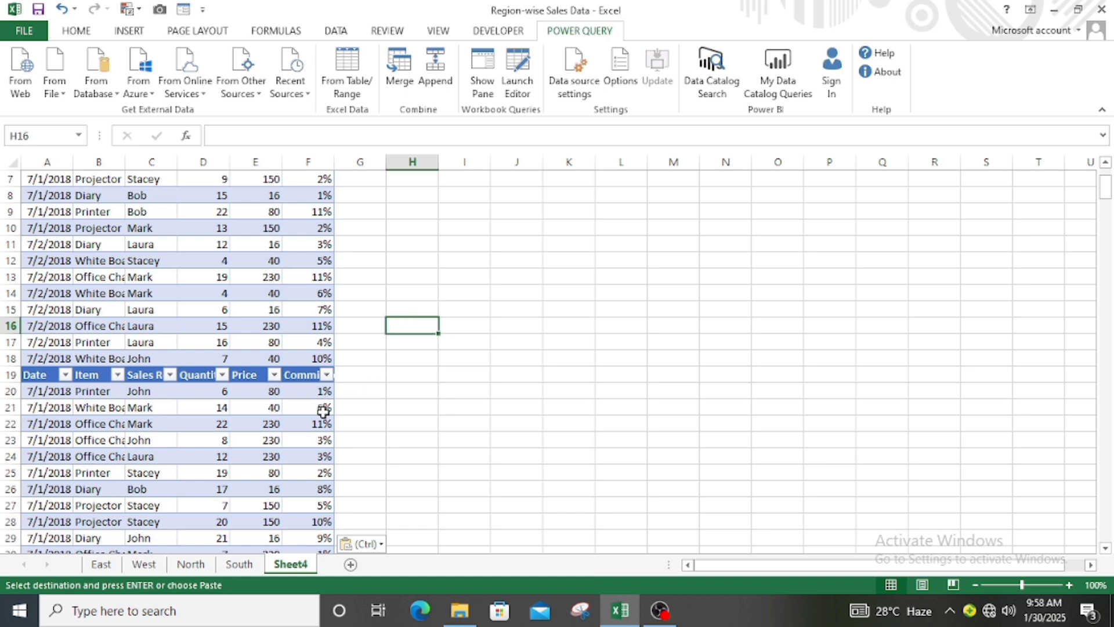
scroll(324, 411, "up", 2)
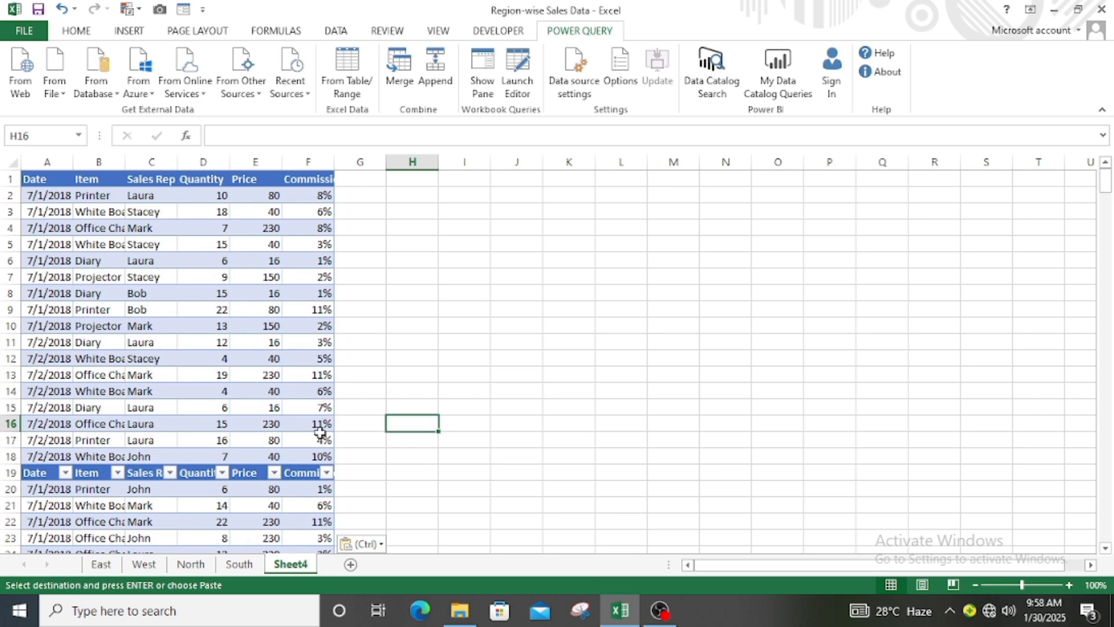
- Delete Sheet4 with the manually pasted sales data from the workbook
left_click(143, 563)
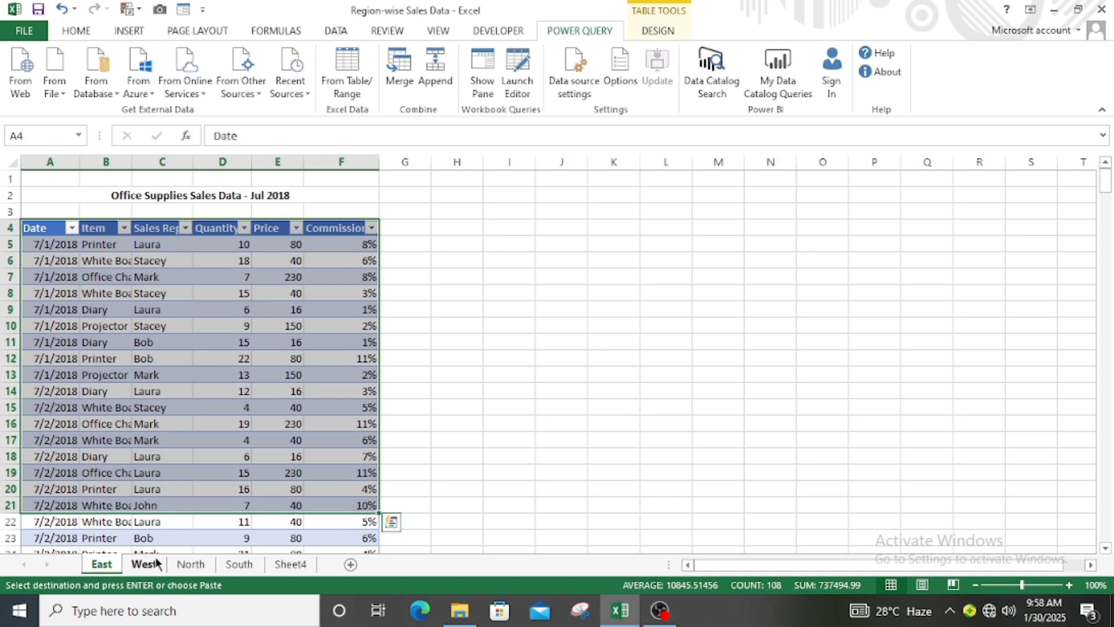
left_click(199, 571)
left_click(225, 568)
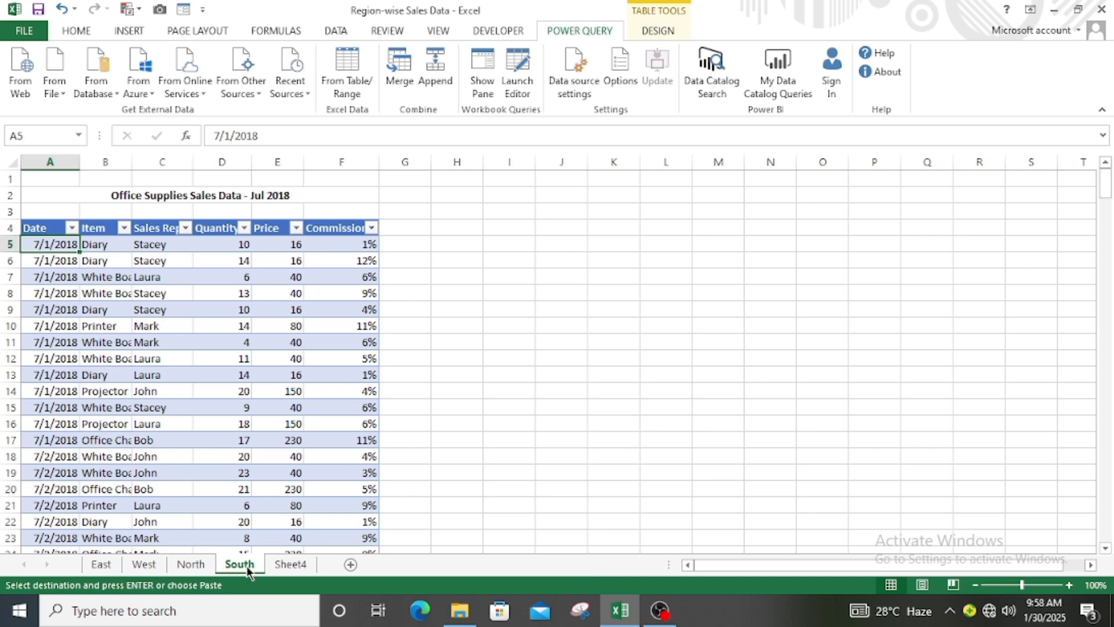
left_click(288, 565)
right_click(285, 568)
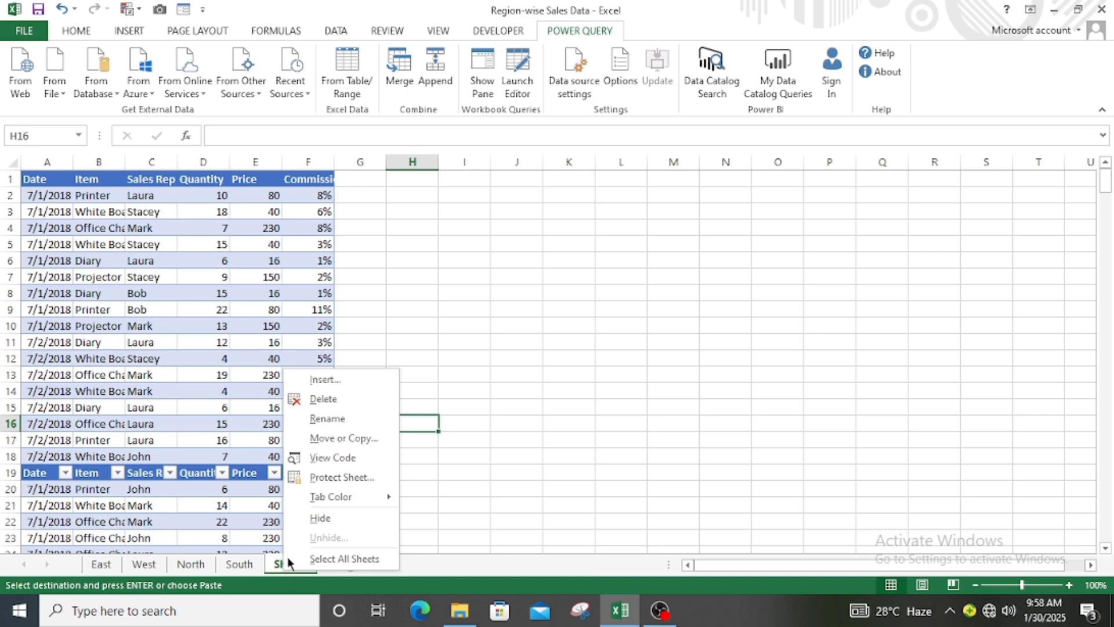
left_click(324, 400)
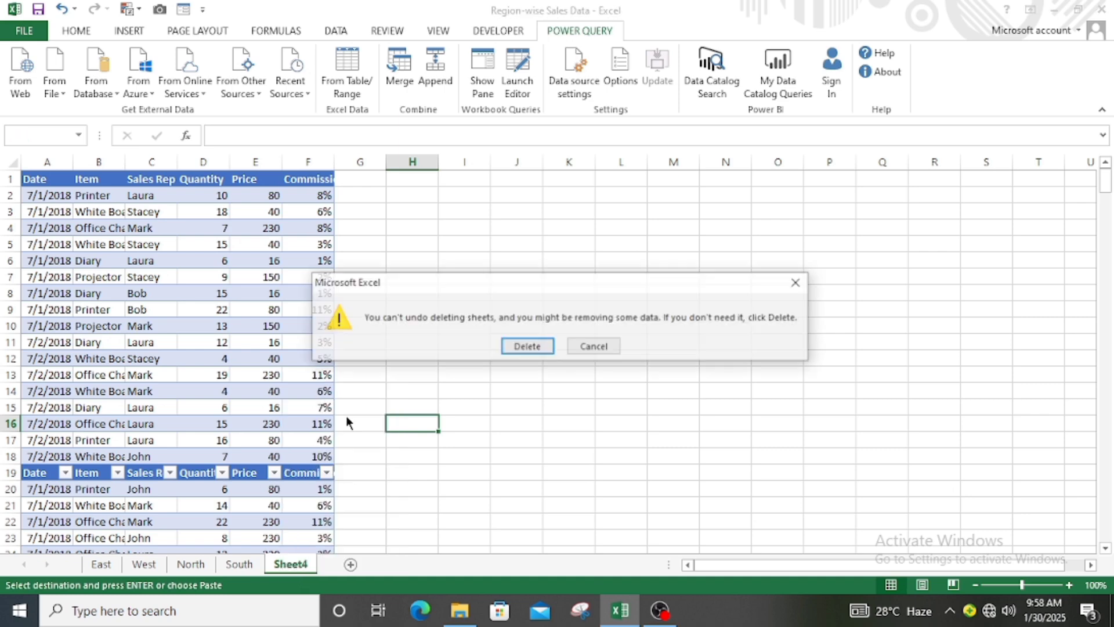
left_click(527, 346)
- Check the table names assigned to the sales tables on the East, West and North sheets
left_click(102, 564)
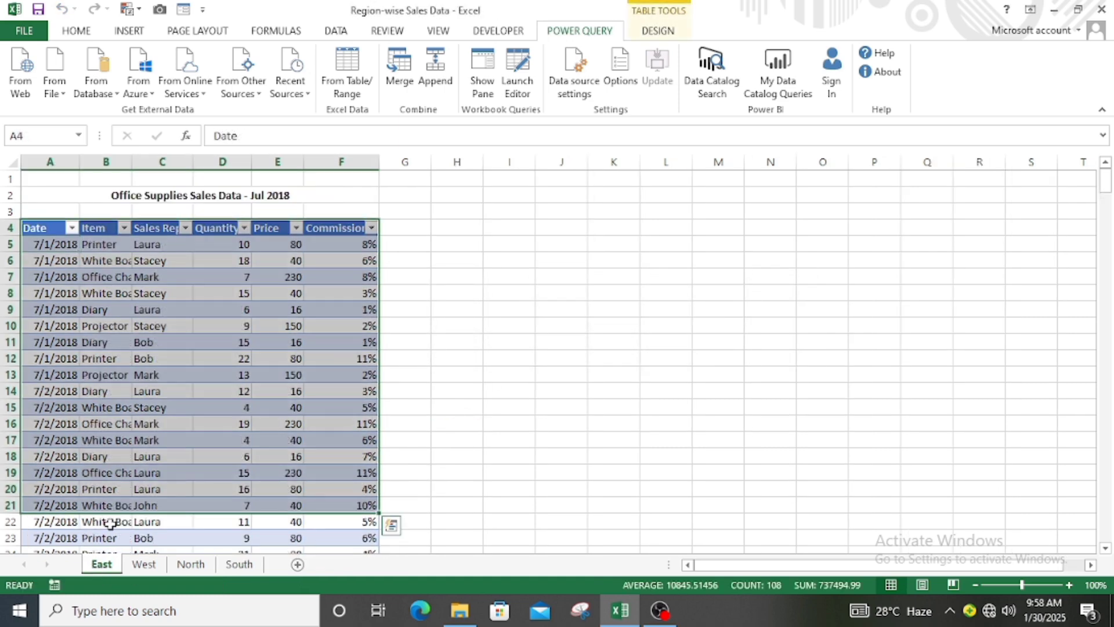
left_click(470, 378)
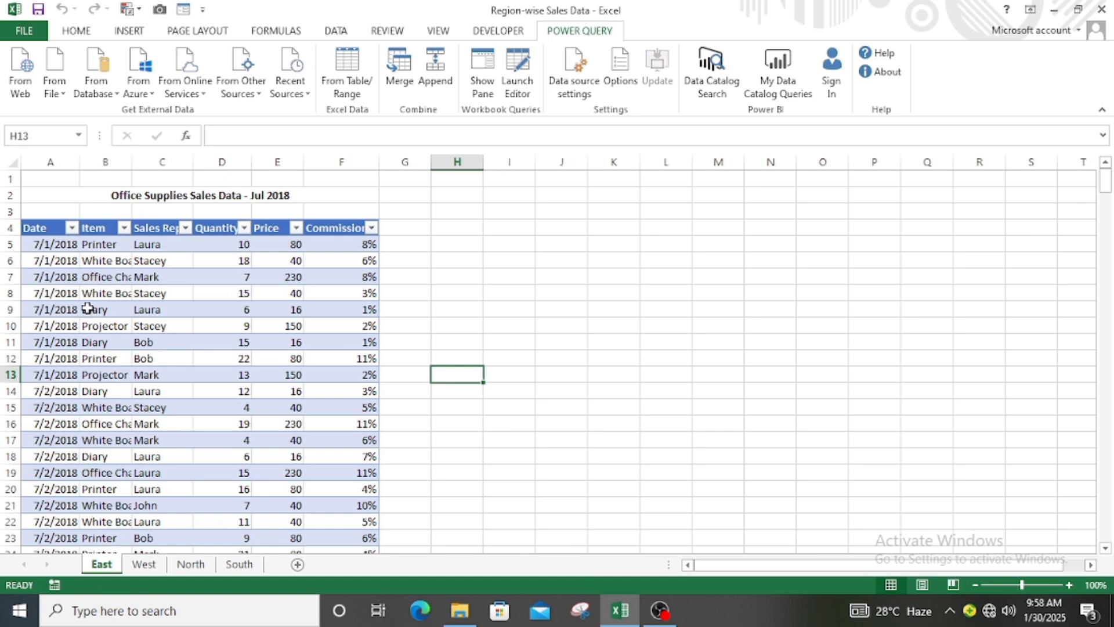
left_click(54, 250)
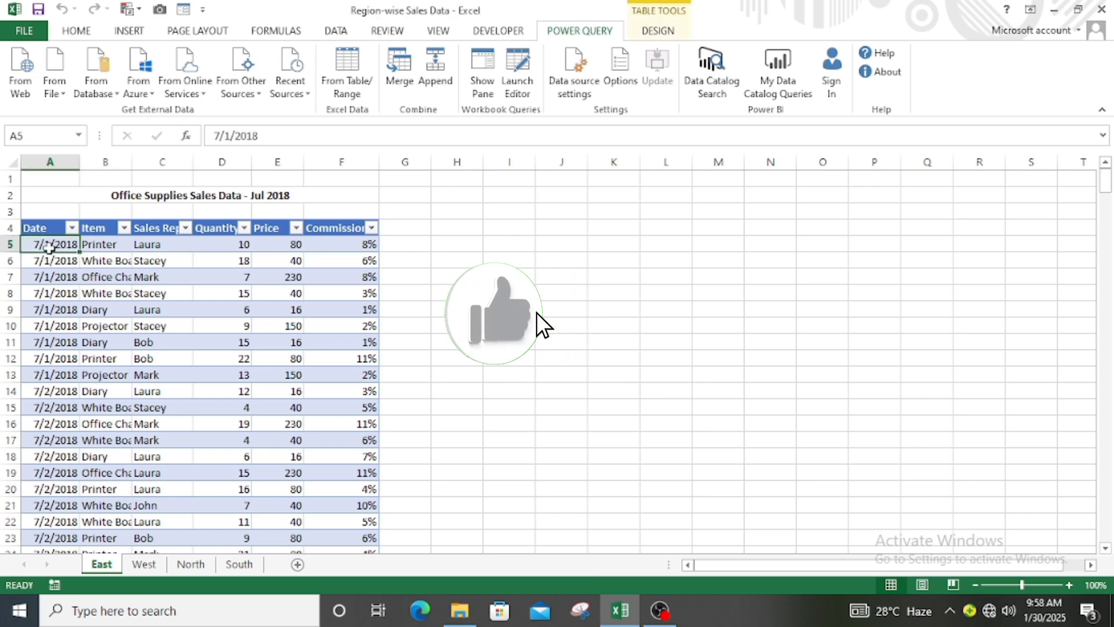
left_click(655, 31)
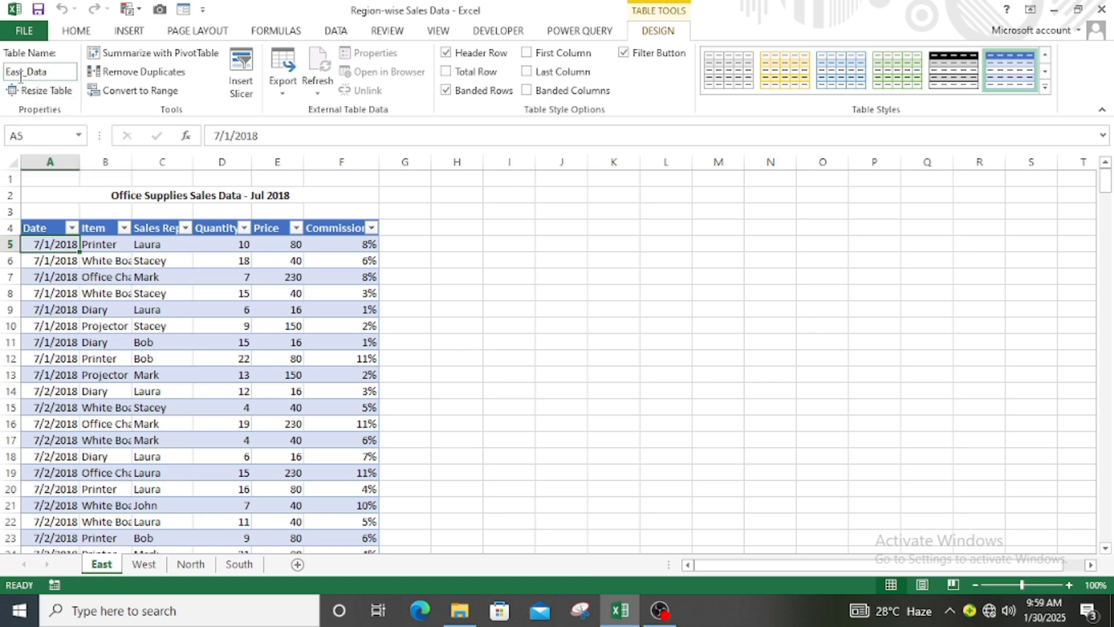
left_click(137, 565)
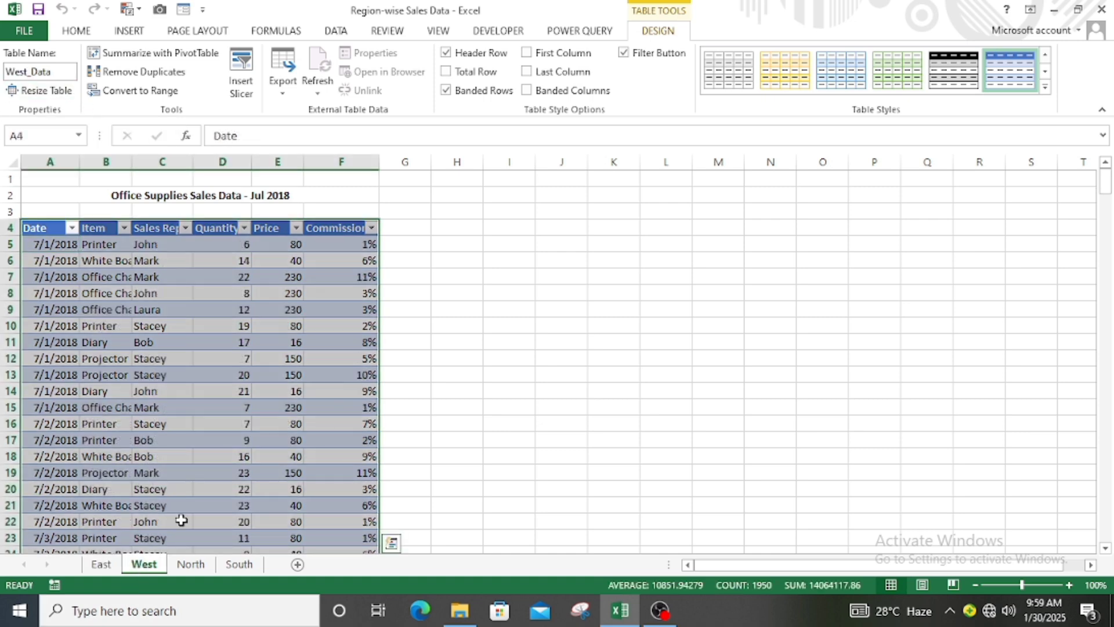
left_click(190, 564)
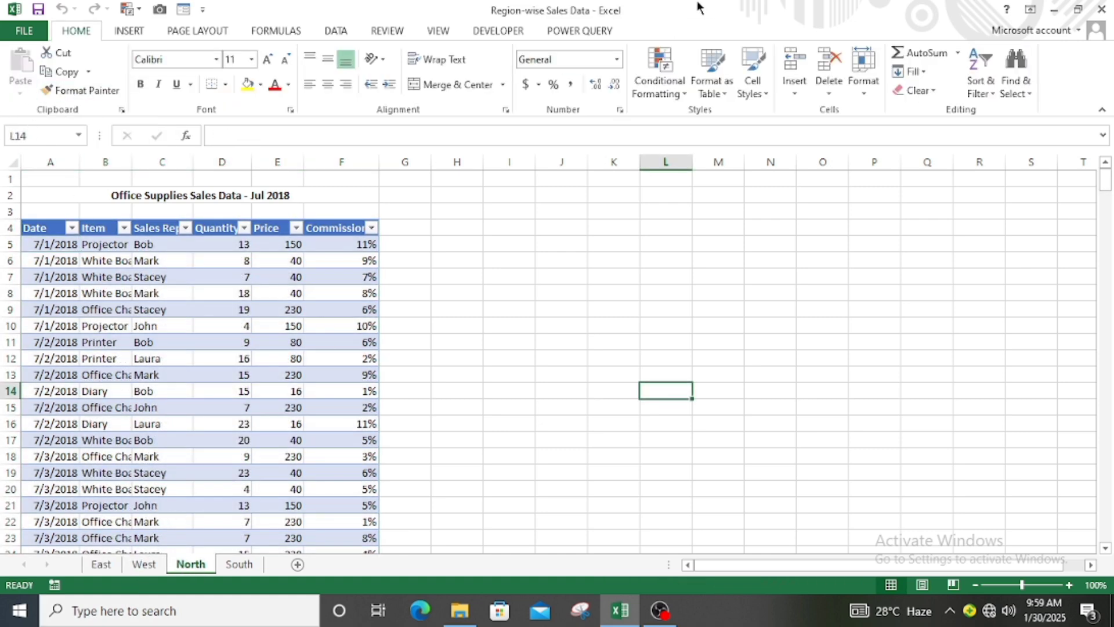
left_click(48, 245)
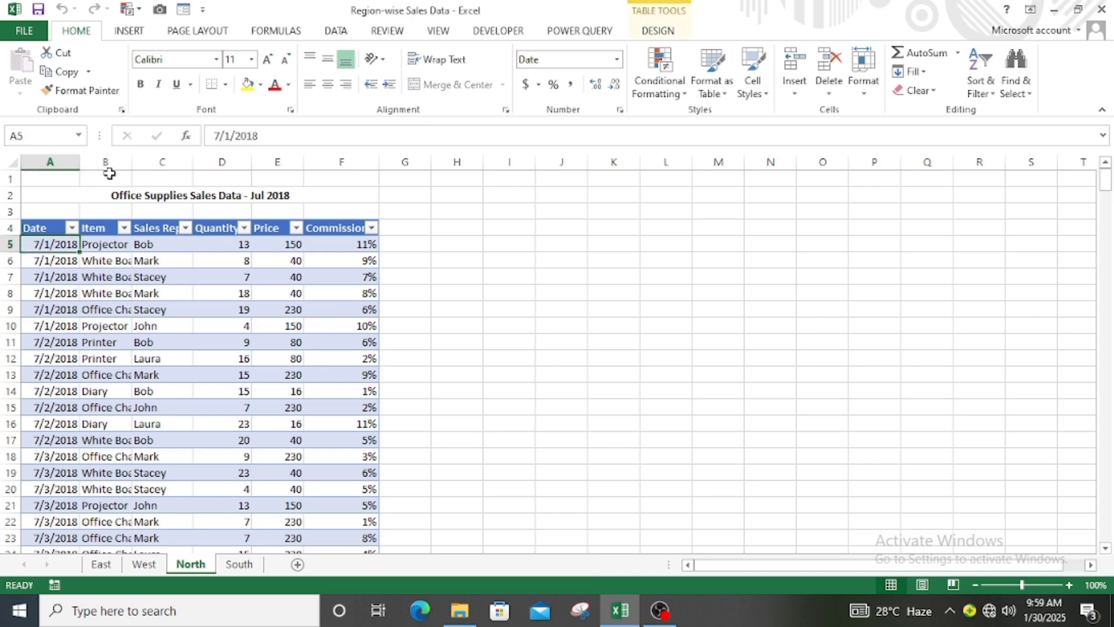
left_click(652, 33)
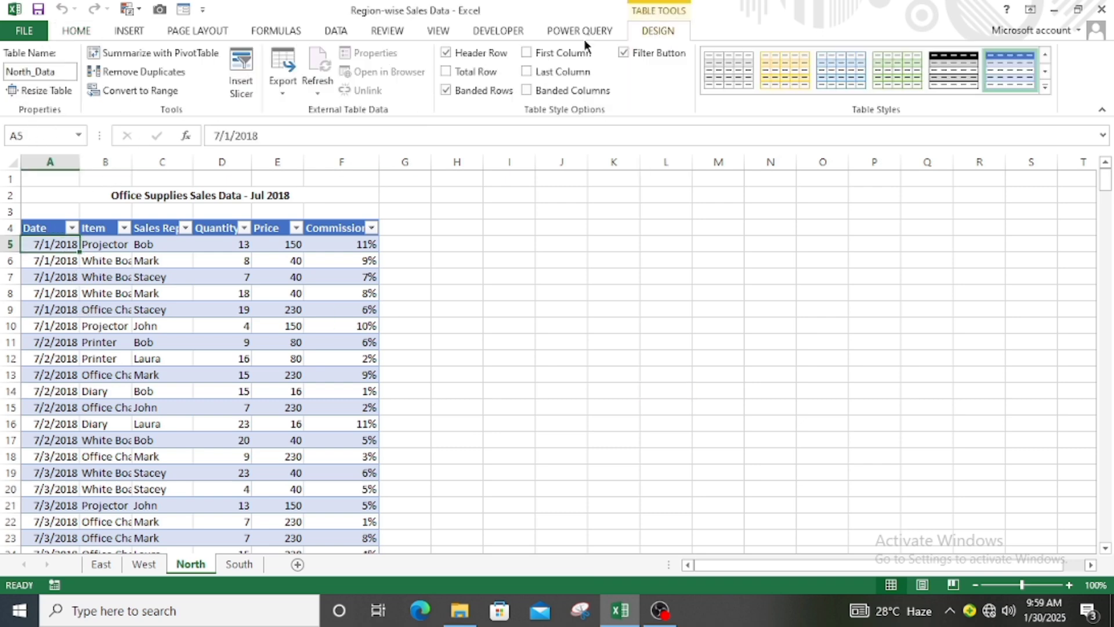
left_click(101, 566)
left_click(603, 341)
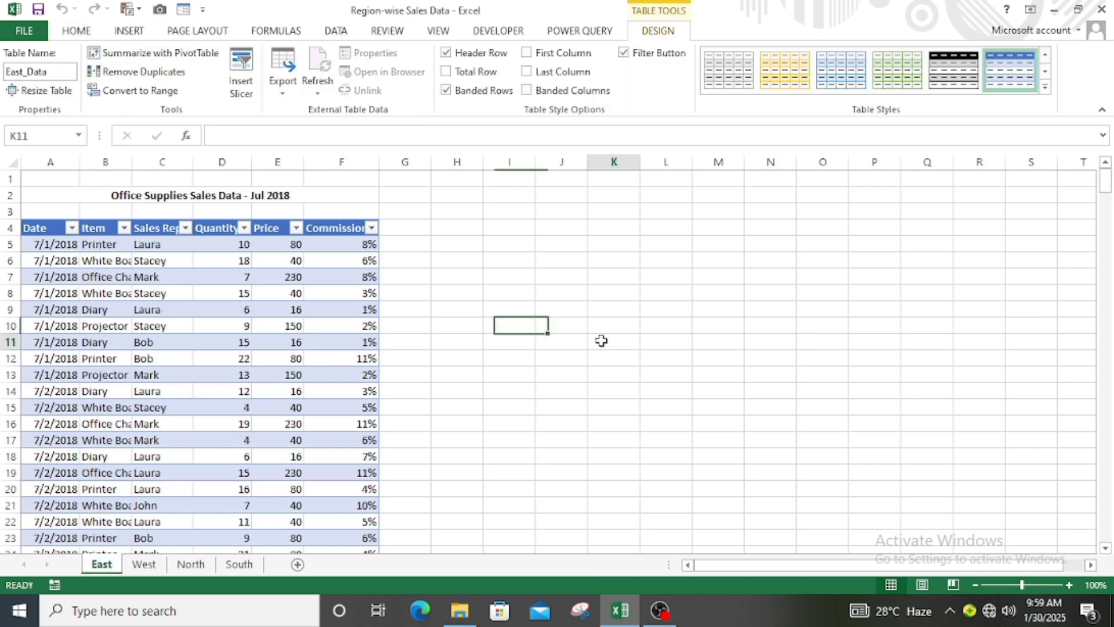
- Create a blank Power Query query from the East sheet
left_click(65, 246)
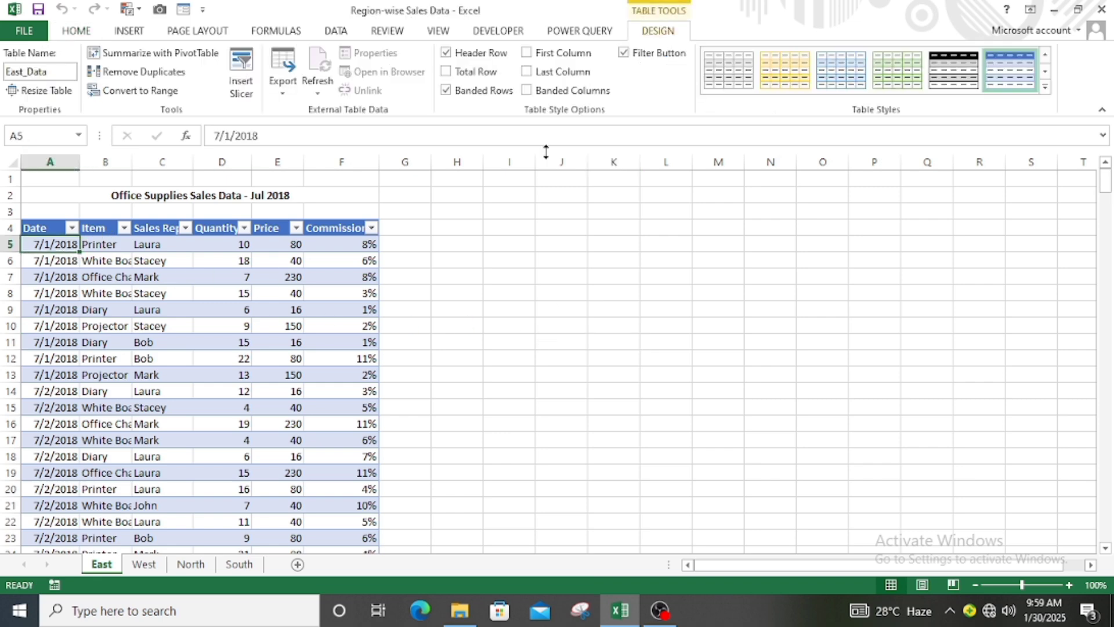
left_click(580, 32)
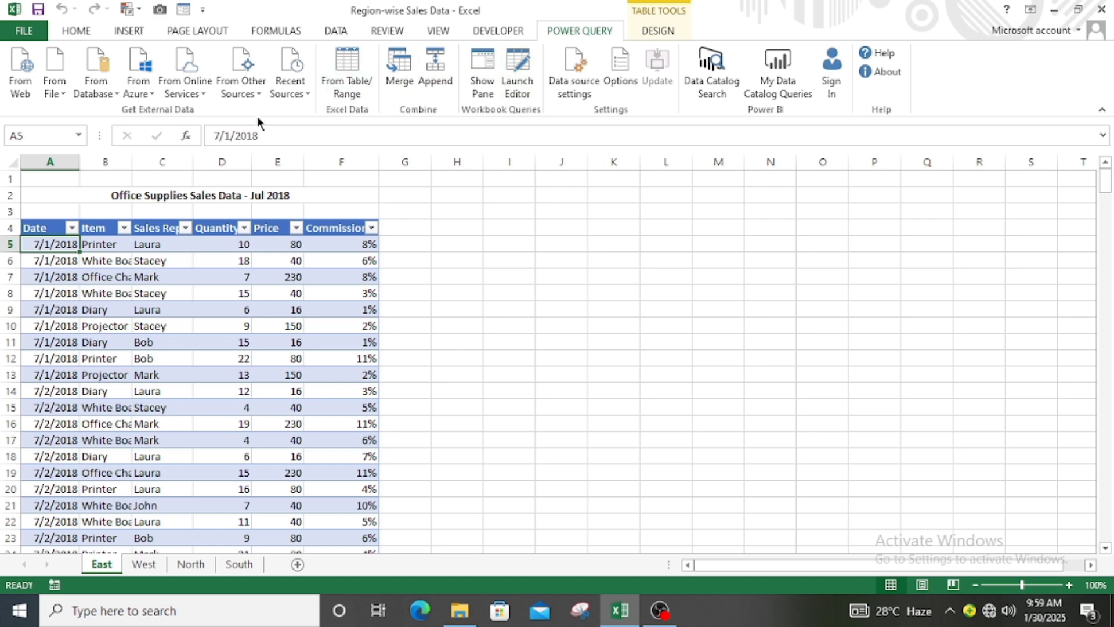
left_click(253, 92)
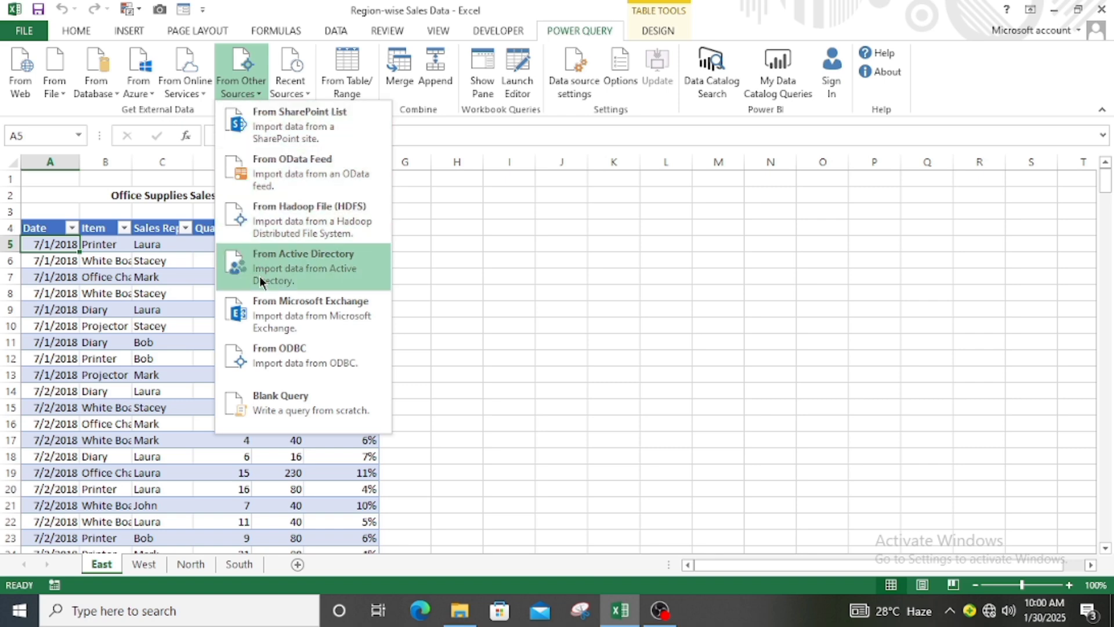
left_click(273, 396)
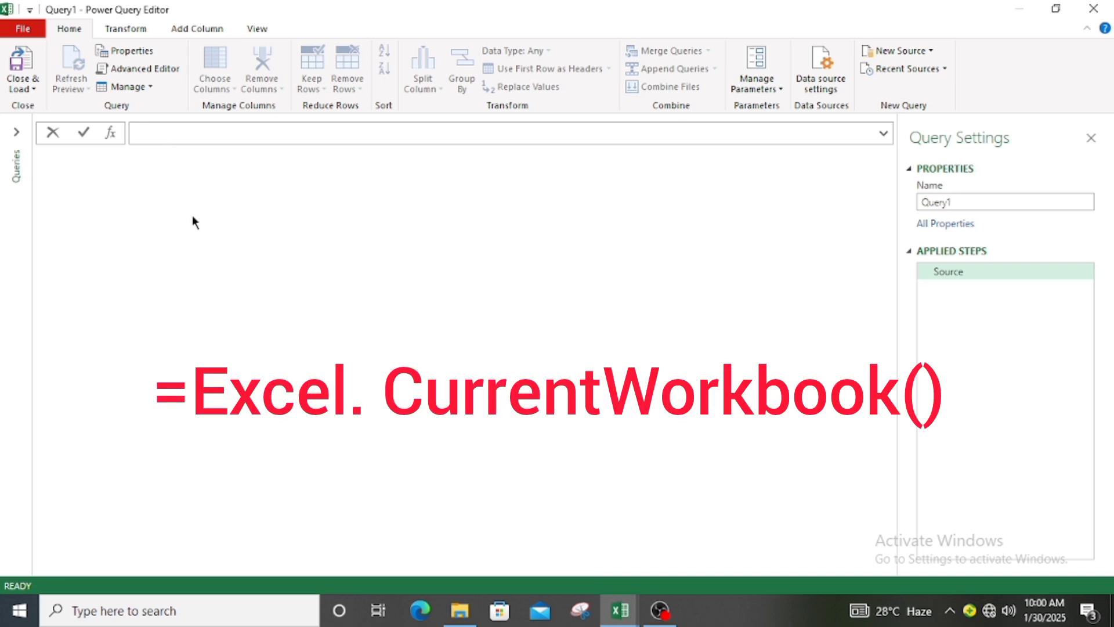
- Set the query's source formula to =Excel.CurrentWorkbook() to list all tables in the workbook
type("=Excel")
type(".Current")
type("Workb")
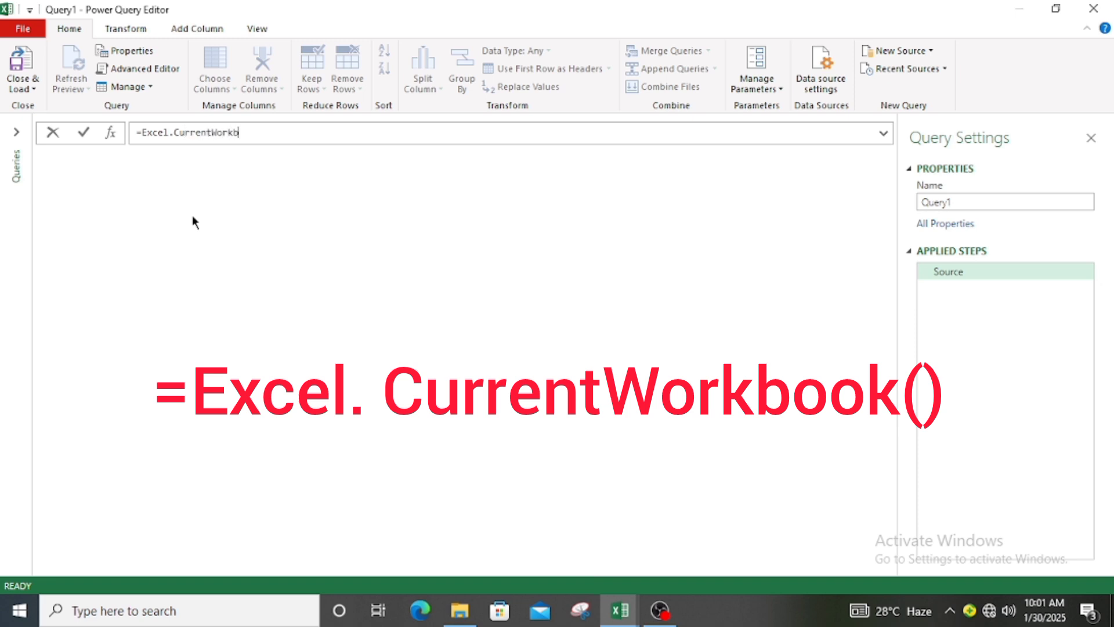
type("ook()")
key("Return")
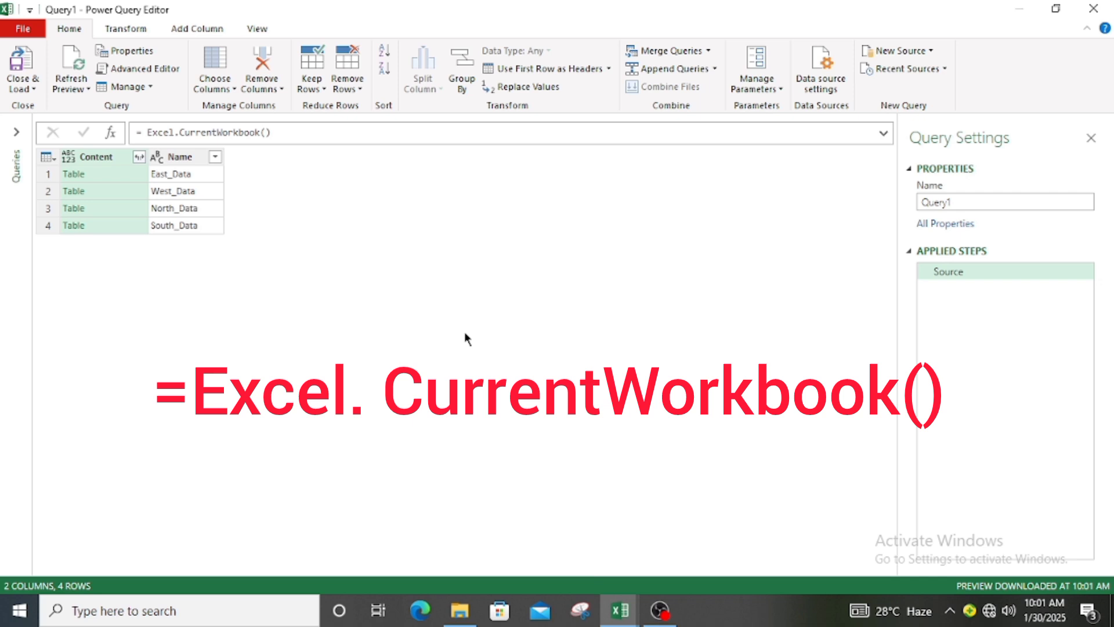
- Expand all columns of the Content column without using the original column name as prefix
left_click(139, 156)
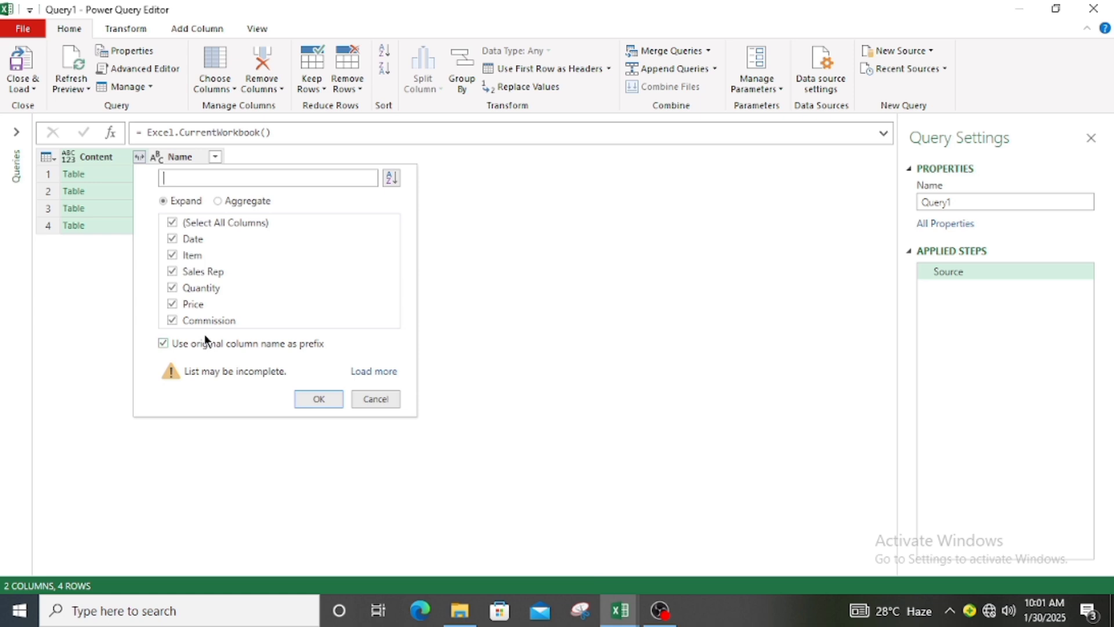
left_click(163, 343)
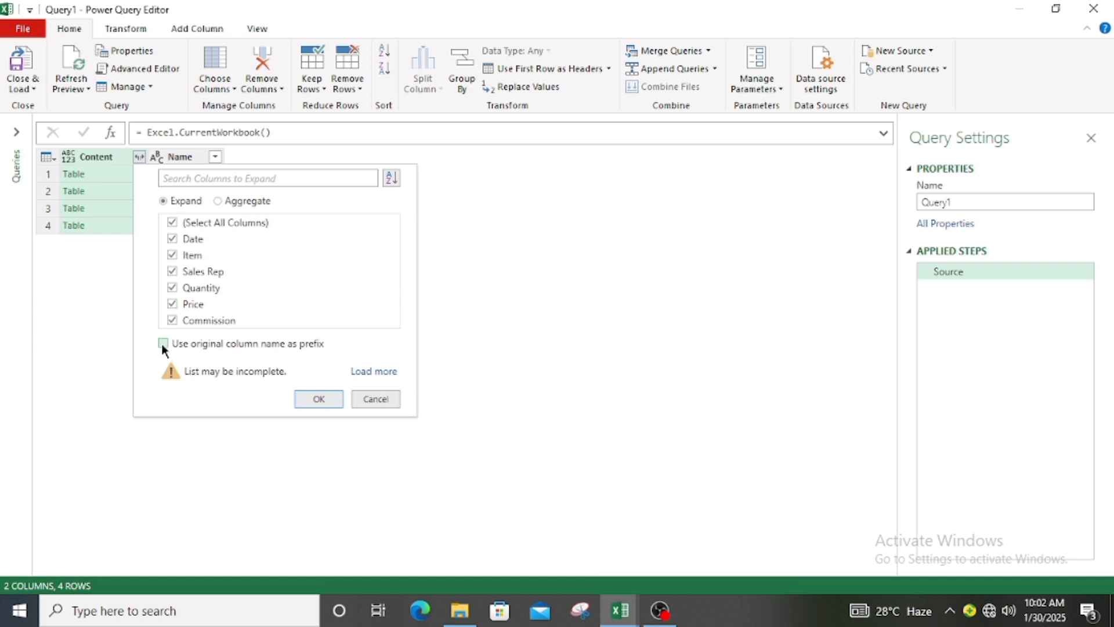
left_click(313, 398)
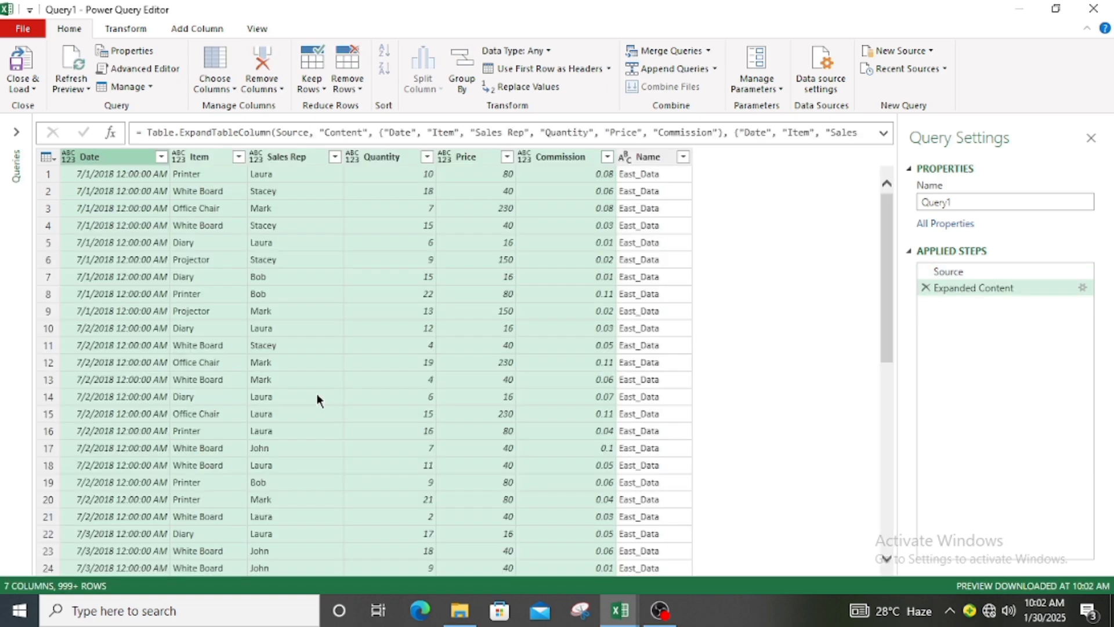
scroll(318, 392, "down", 20)
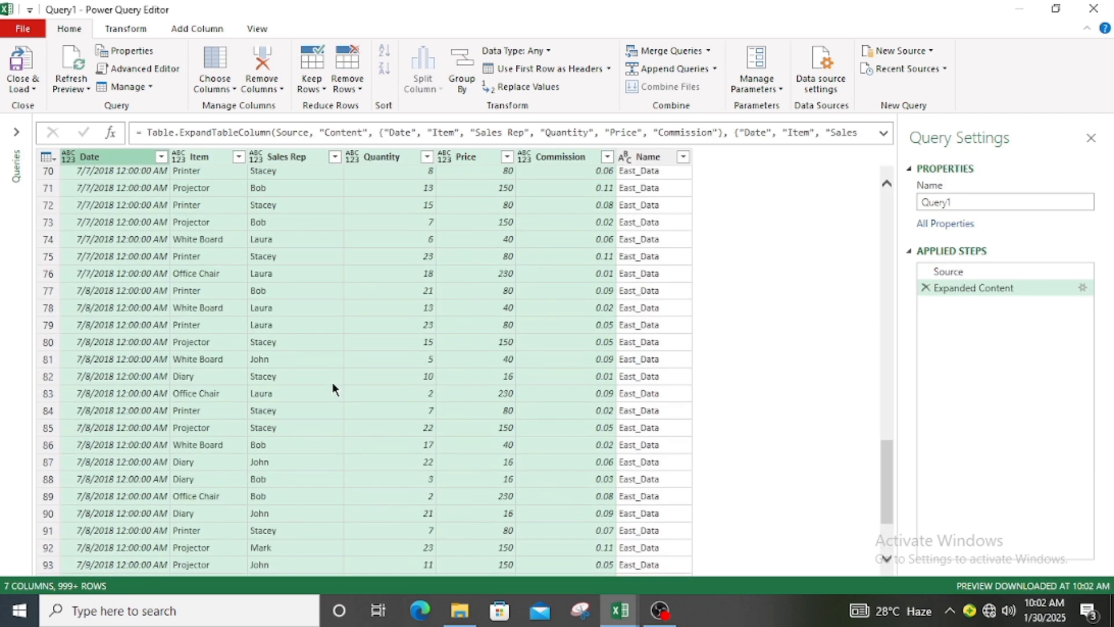
- Change the data type of the expanded table's Date column to Date
scroll(332, 385, "down", 20)
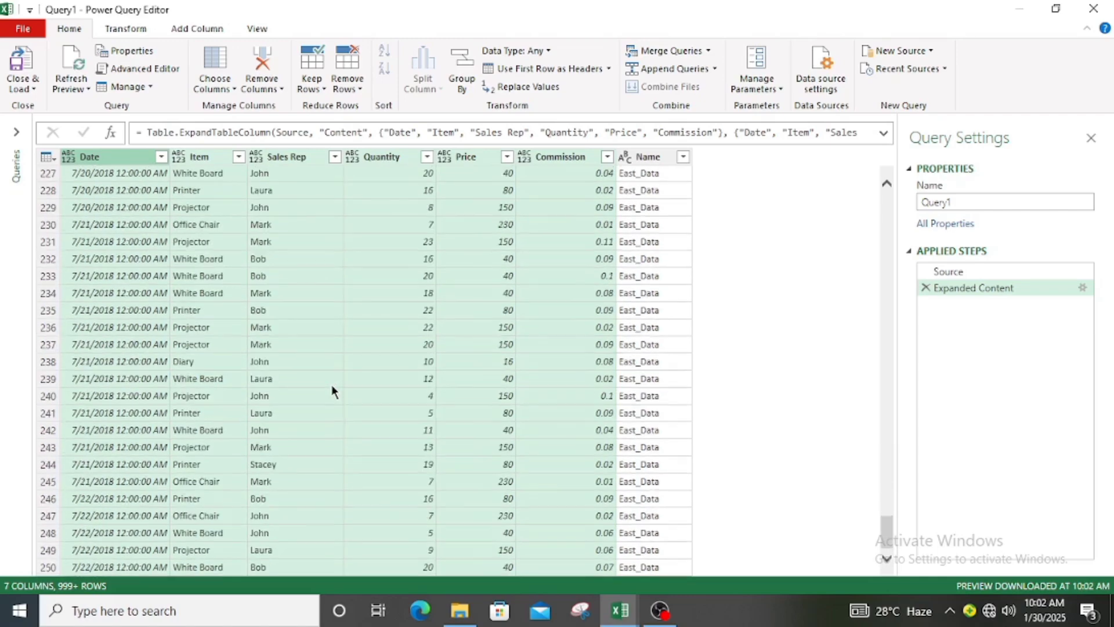
scroll(332, 384, "down", 20)
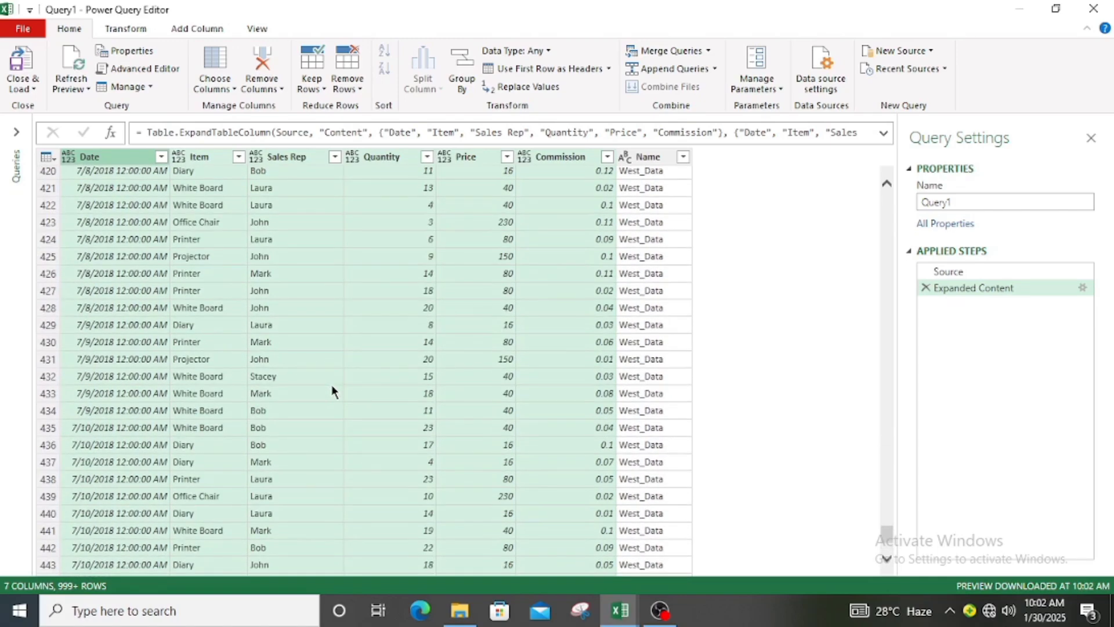
scroll(332, 384, "up", 20)
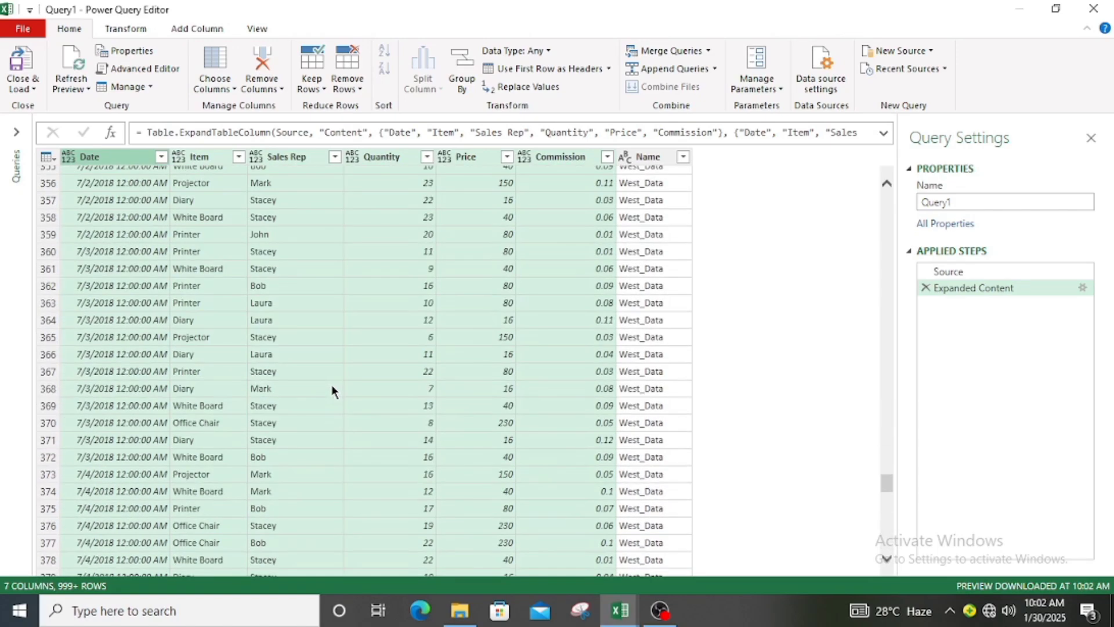
scroll(332, 386, "up", 20)
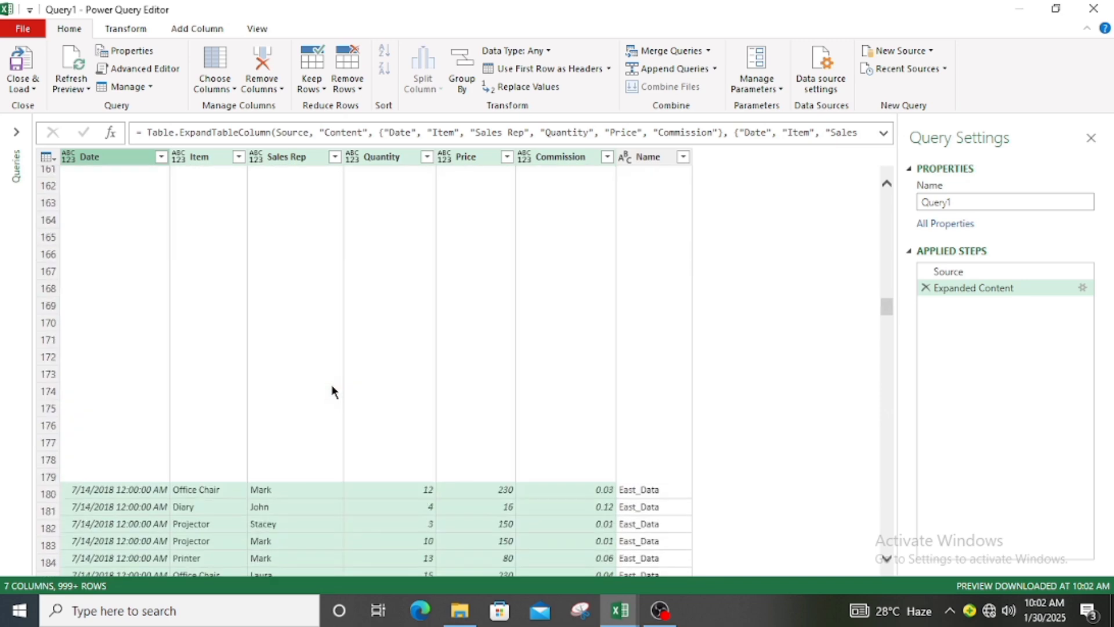
scroll(332, 386, "up", 6)
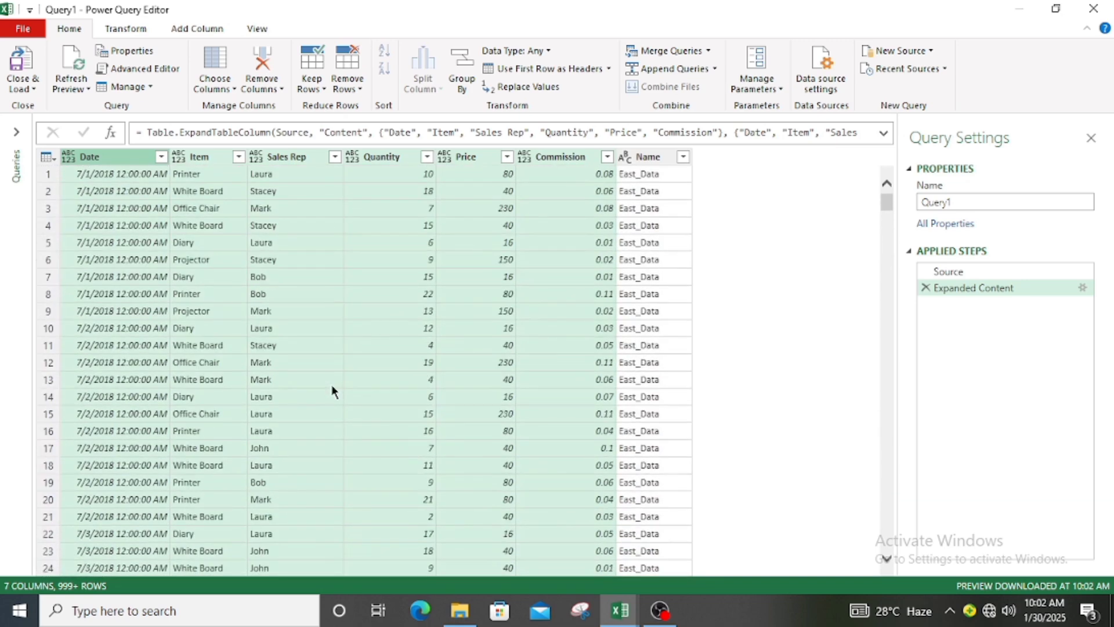
left_click(127, 156)
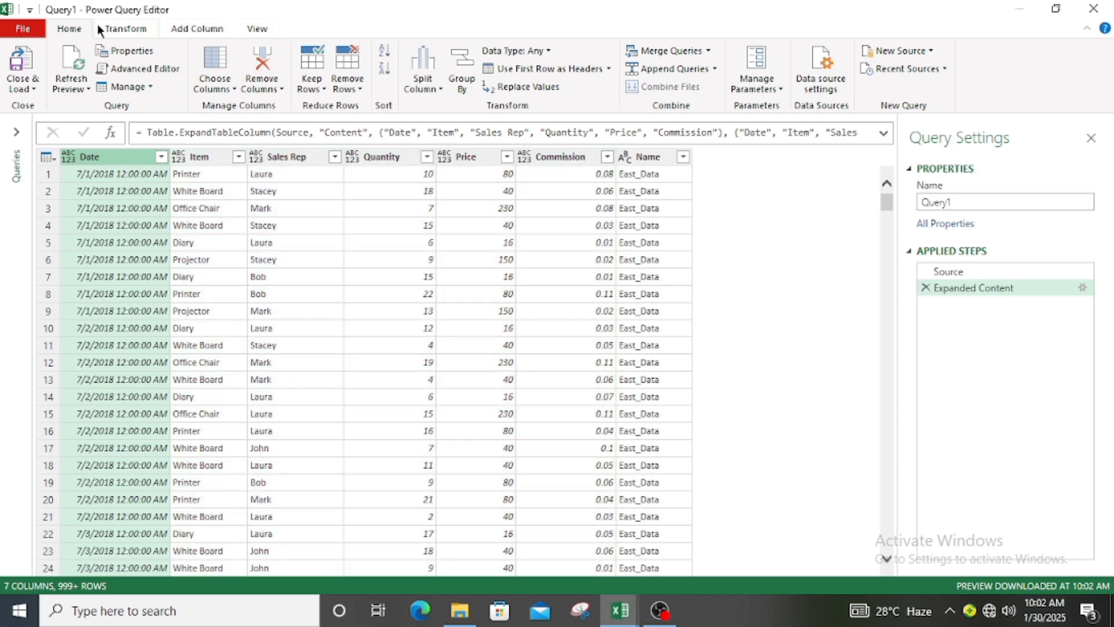
left_click(111, 30)
left_click(253, 51)
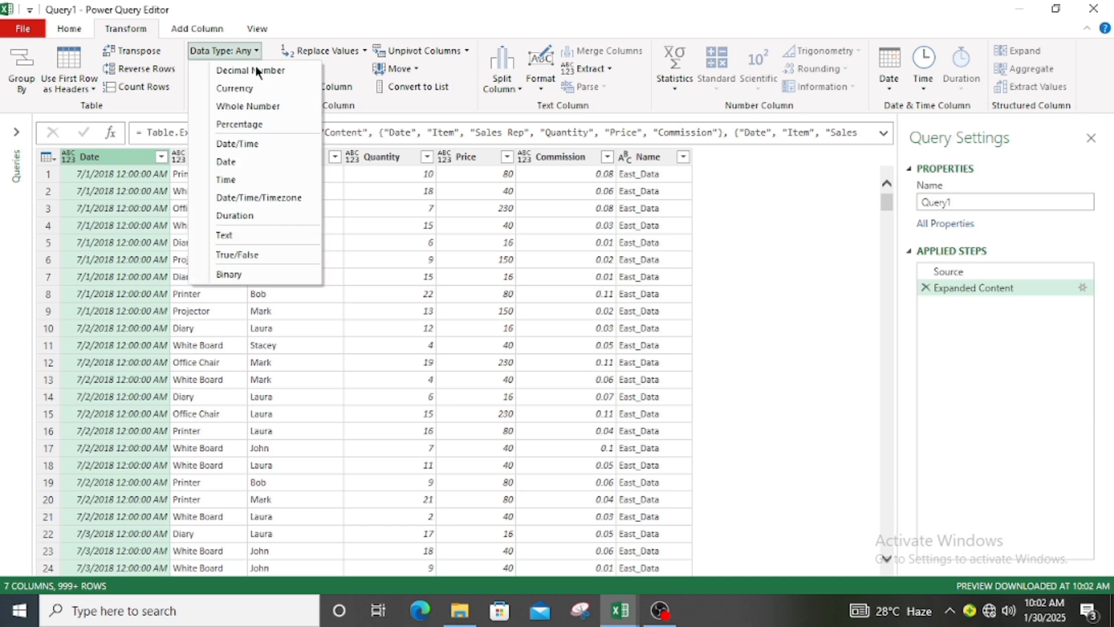
left_click(243, 165)
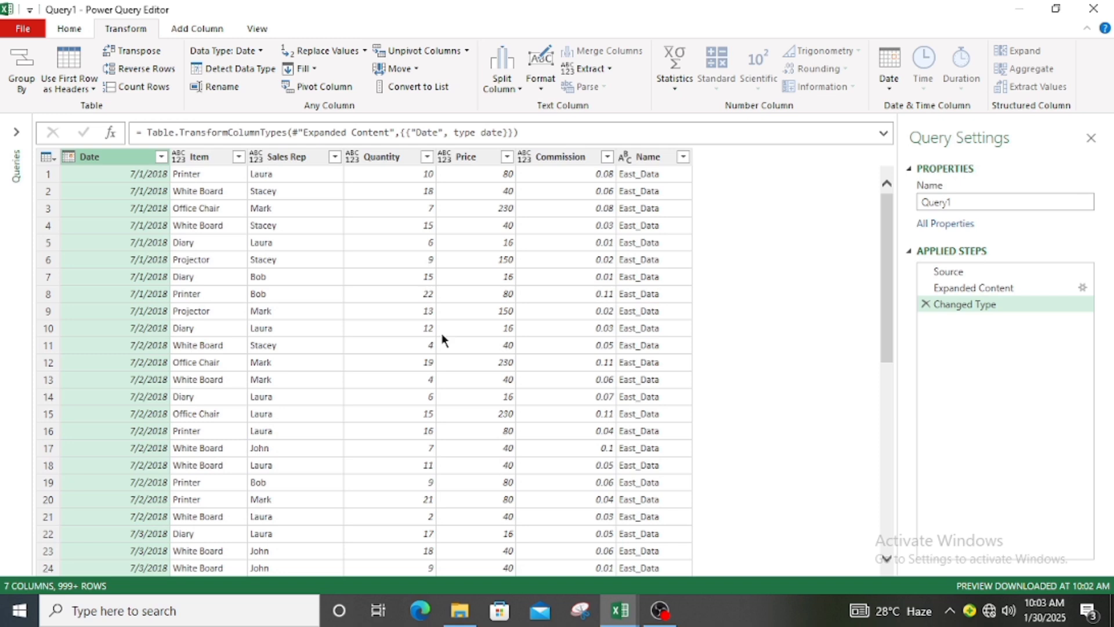
- Load the combined query into a new worksheet and apply the blue Medium table style with a solid blue header and banded rows
scroll(322, 301, "down", 16)
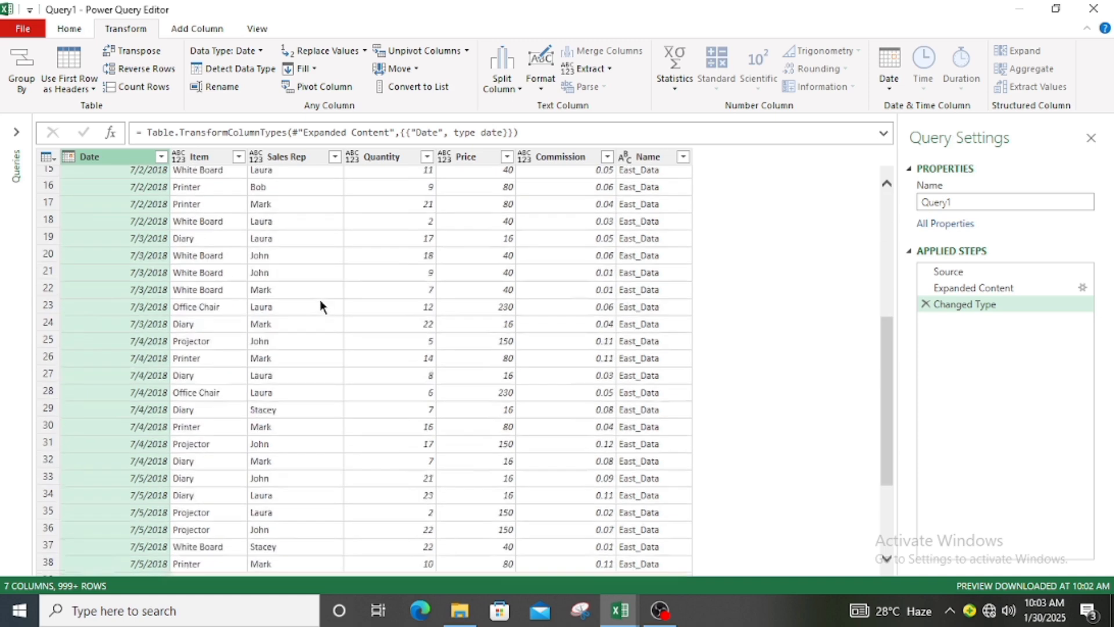
scroll(331, 303, "up", 14)
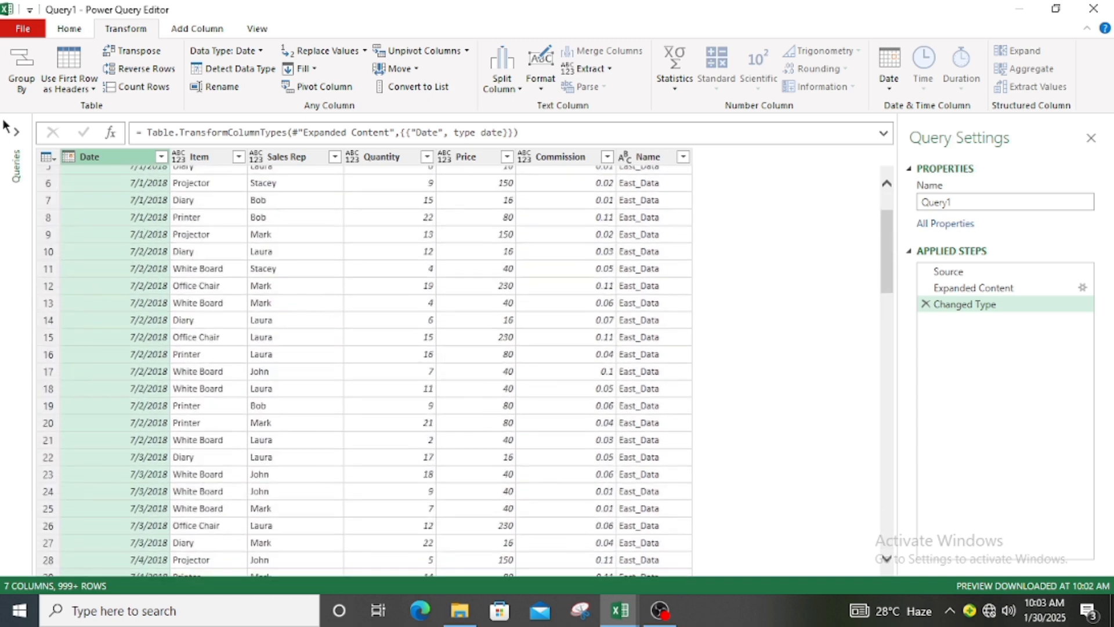
left_click(69, 28)
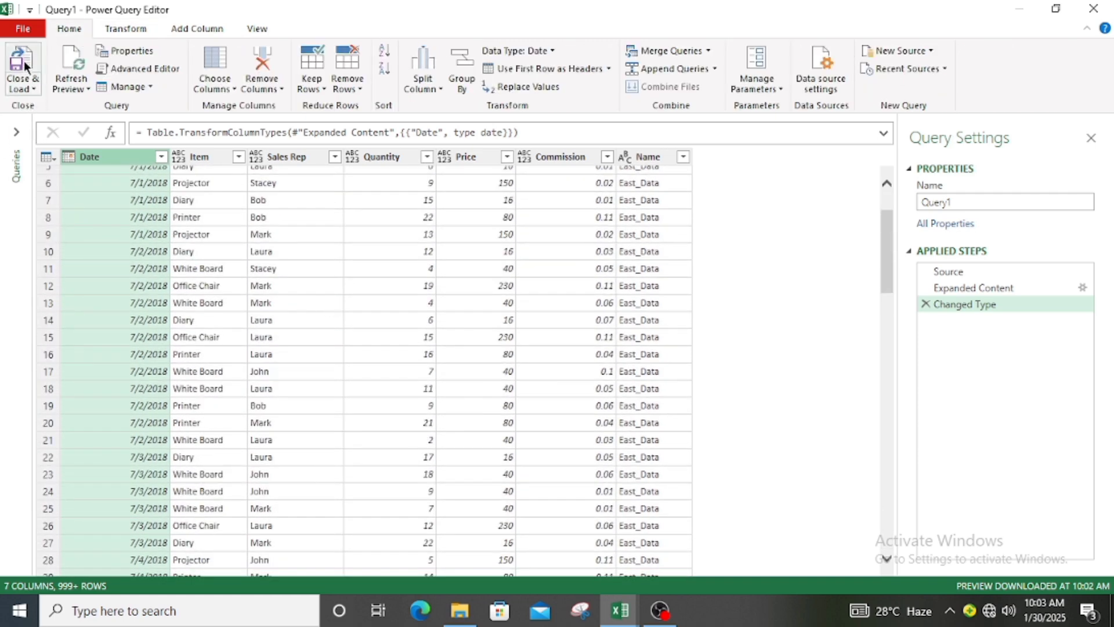
left_click(24, 66)
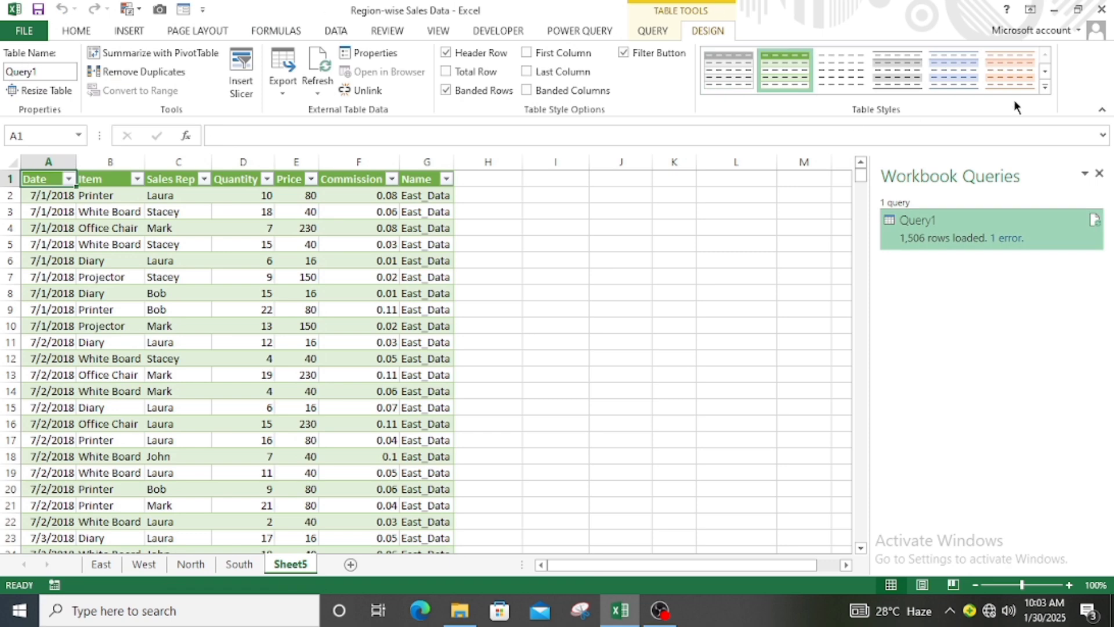
left_click(1044, 86)
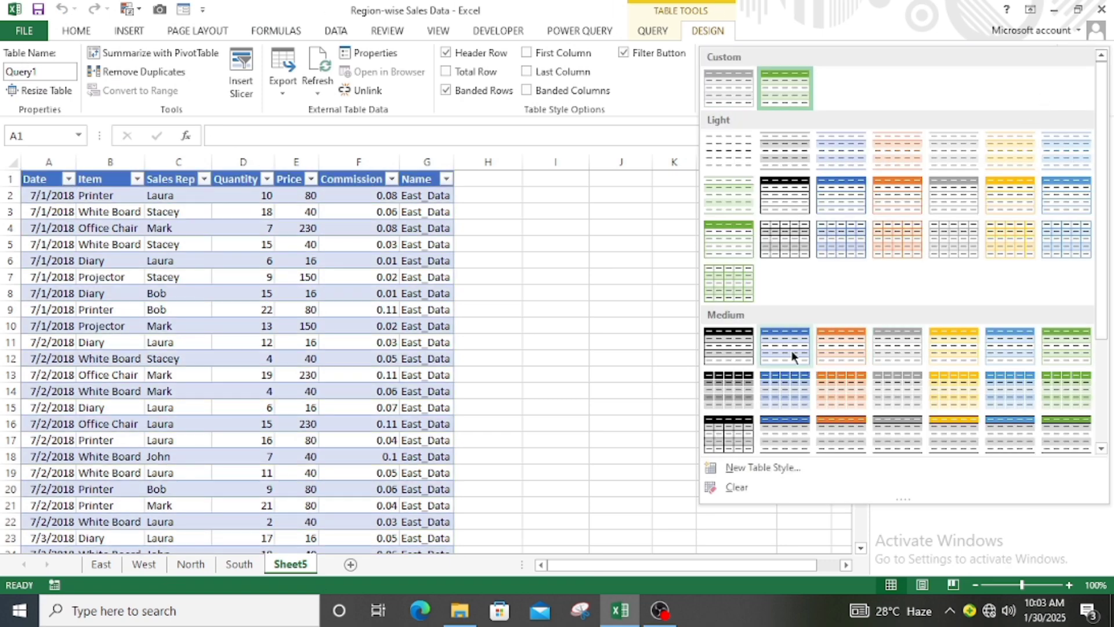
left_click(788, 348)
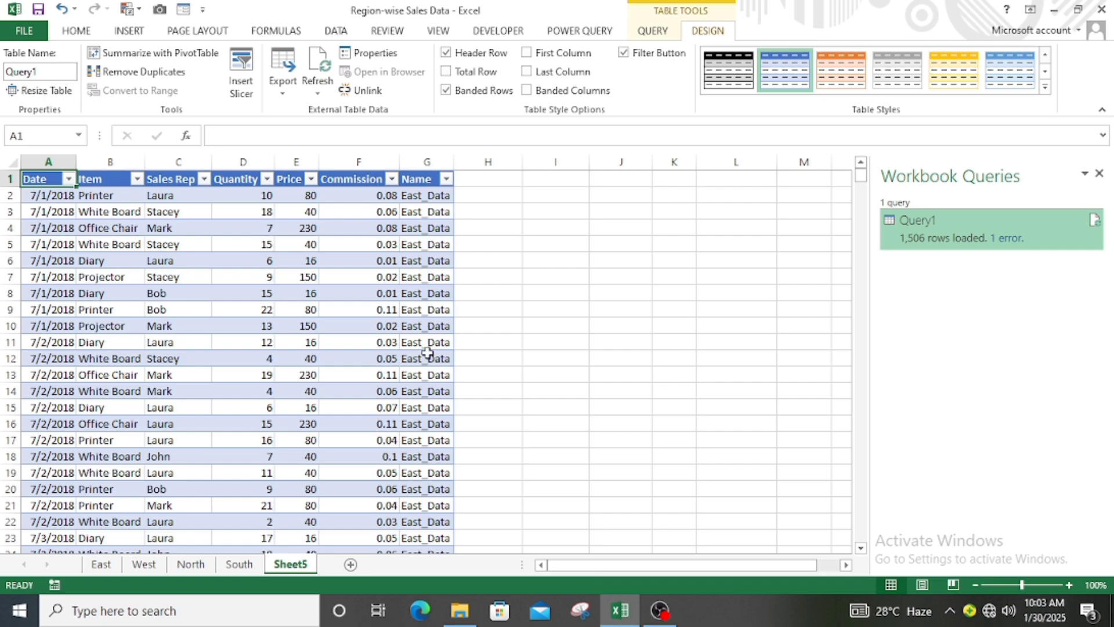
- Enlarge the sheet to 142% and examine the combined table's Name column to check the source table of the rows
scroll(444, 345, "down", 10)
scroll(444, 345, "down", 20)
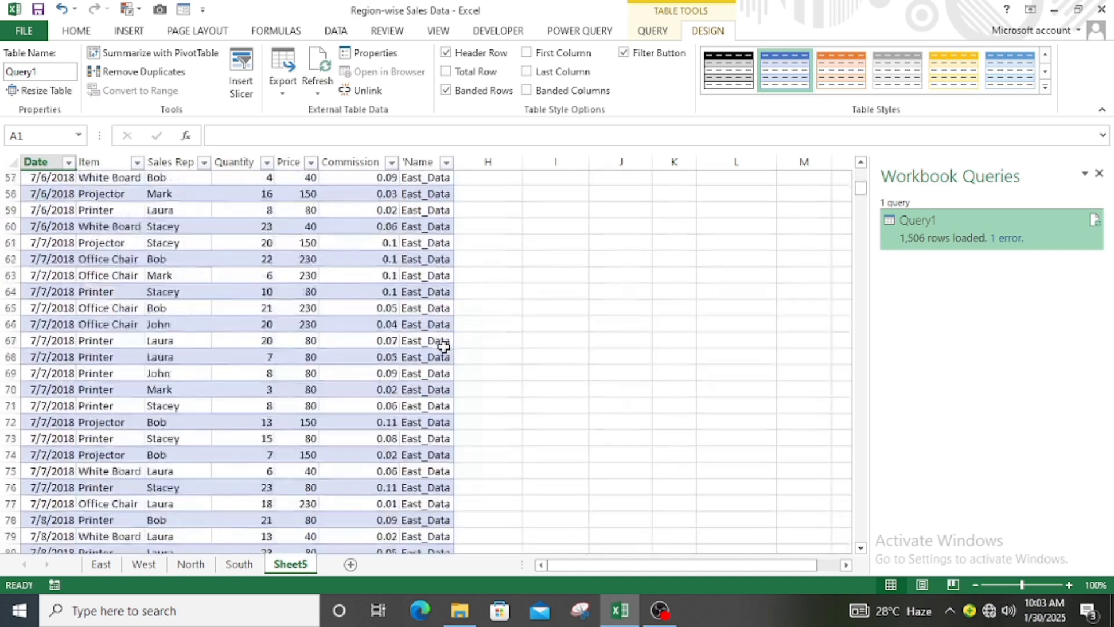
scroll(444, 348, "down", 20)
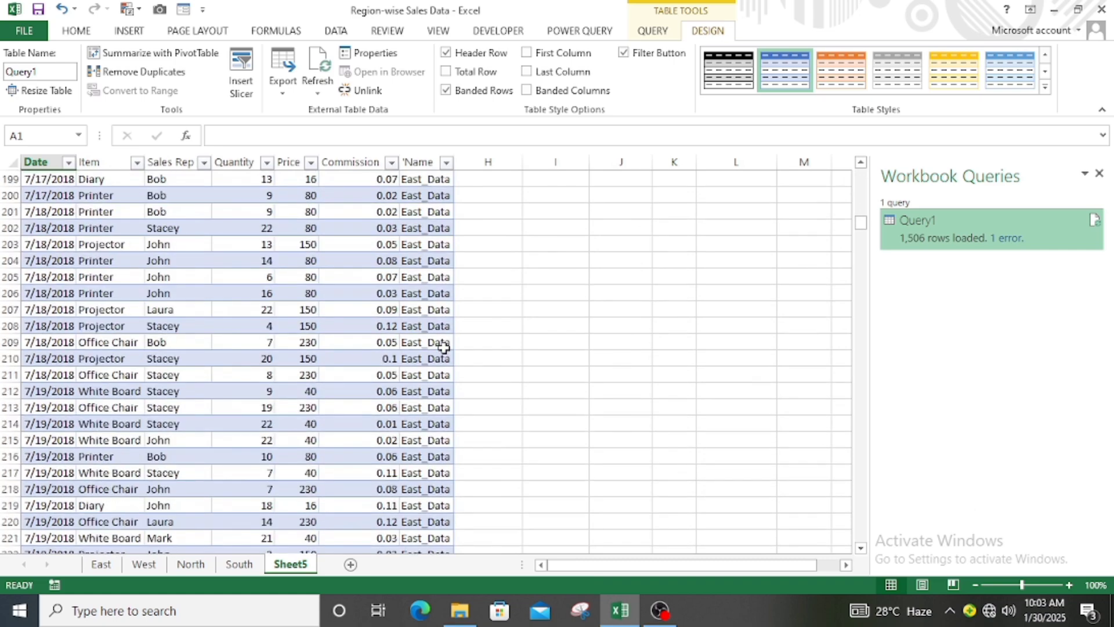
scroll(443, 347, "down", 20)
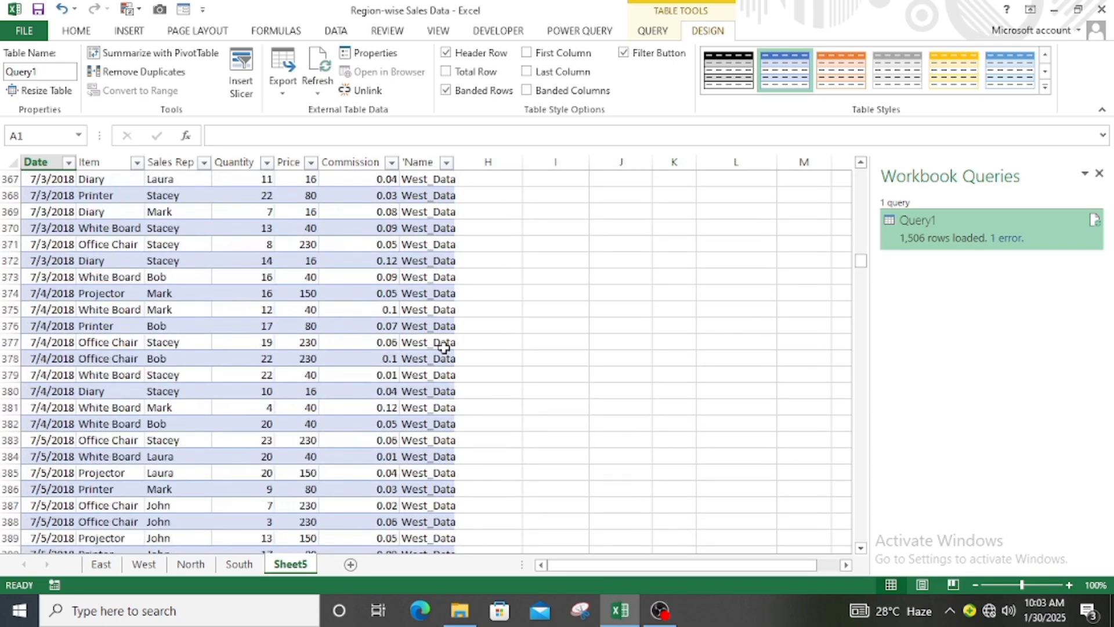
left_click(445, 342)
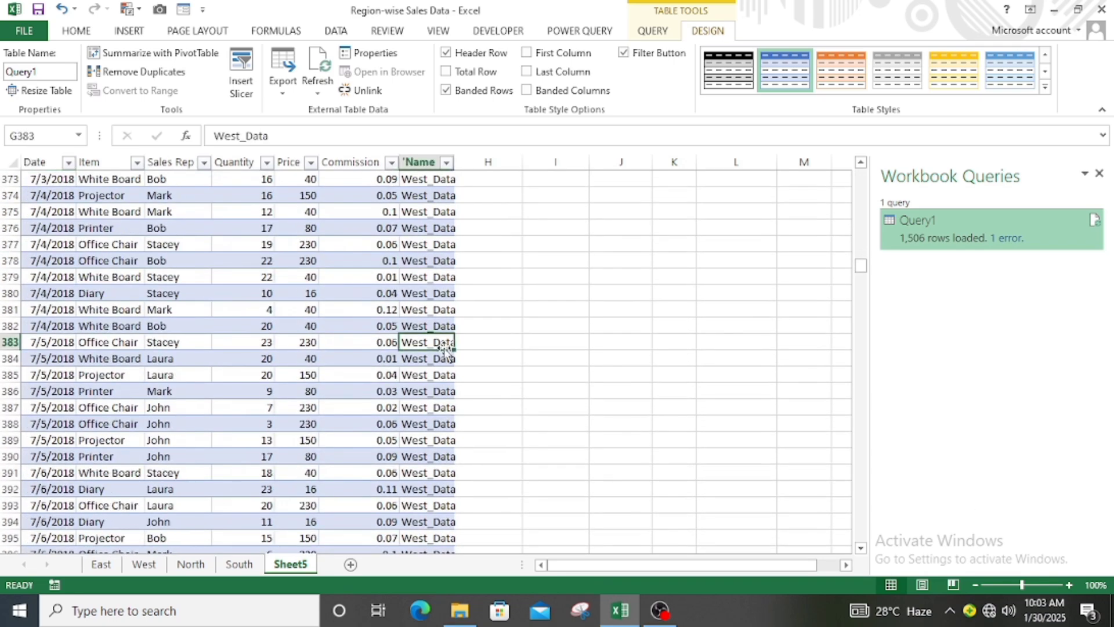
left_click_drag(1022, 584, 1028, 586)
left_click_drag(778, 564, 680, 571)
scroll(624, 395, "down", 20)
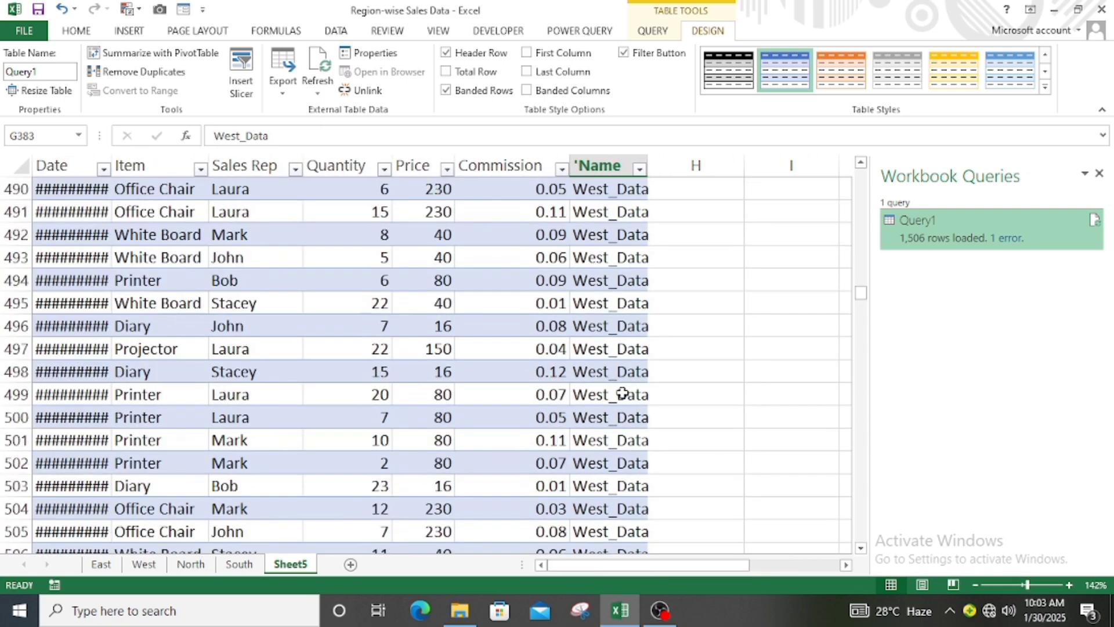
scroll(623, 394, "down", 20)
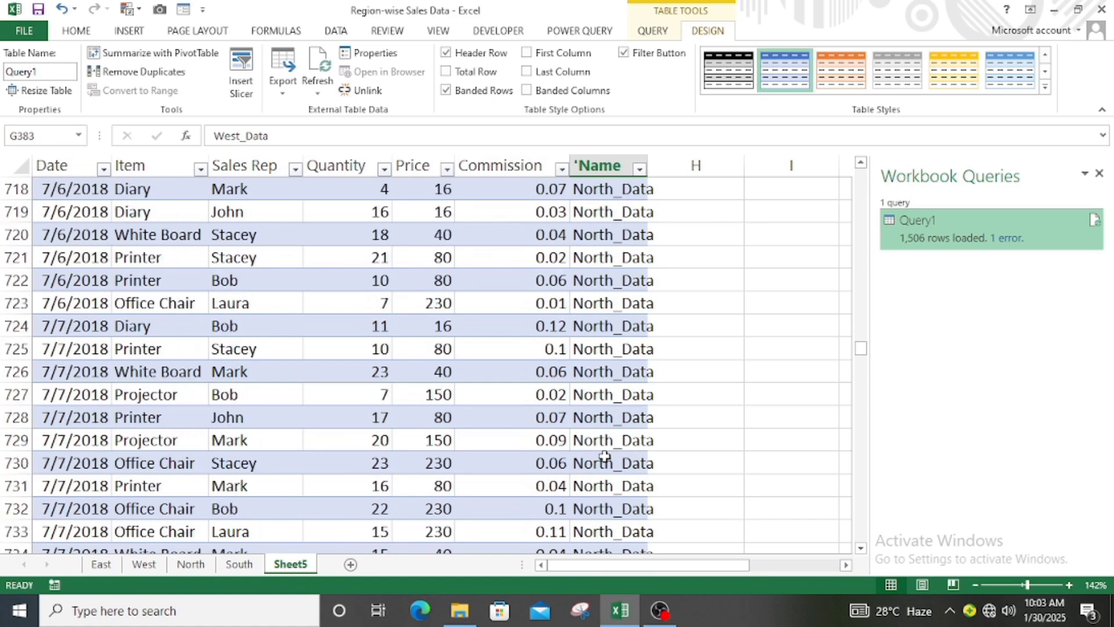
scroll(604, 457, "down", 8)
scroll(608, 410, "down", 12)
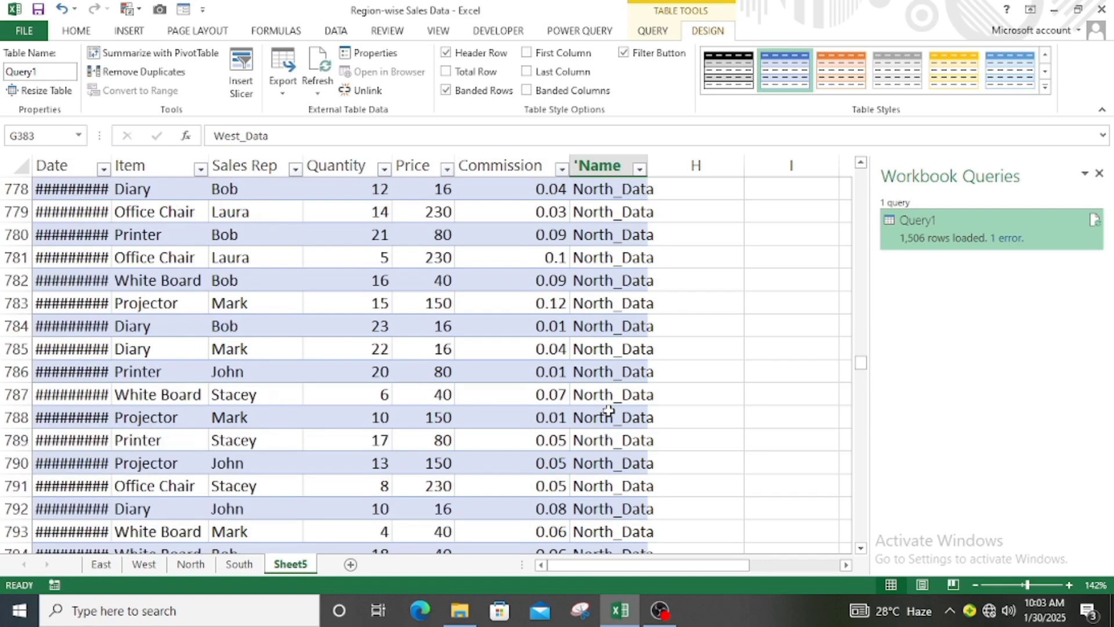
scroll(608, 411, "down", 8)
scroll(608, 410, "up", 20)
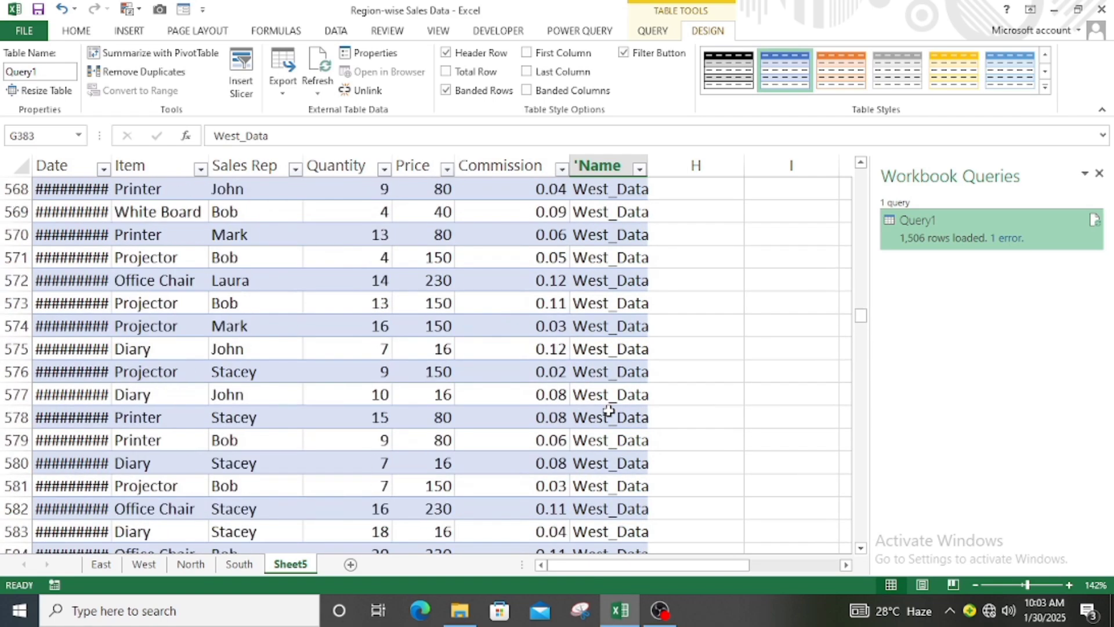
scroll(608, 411, "up", 20)
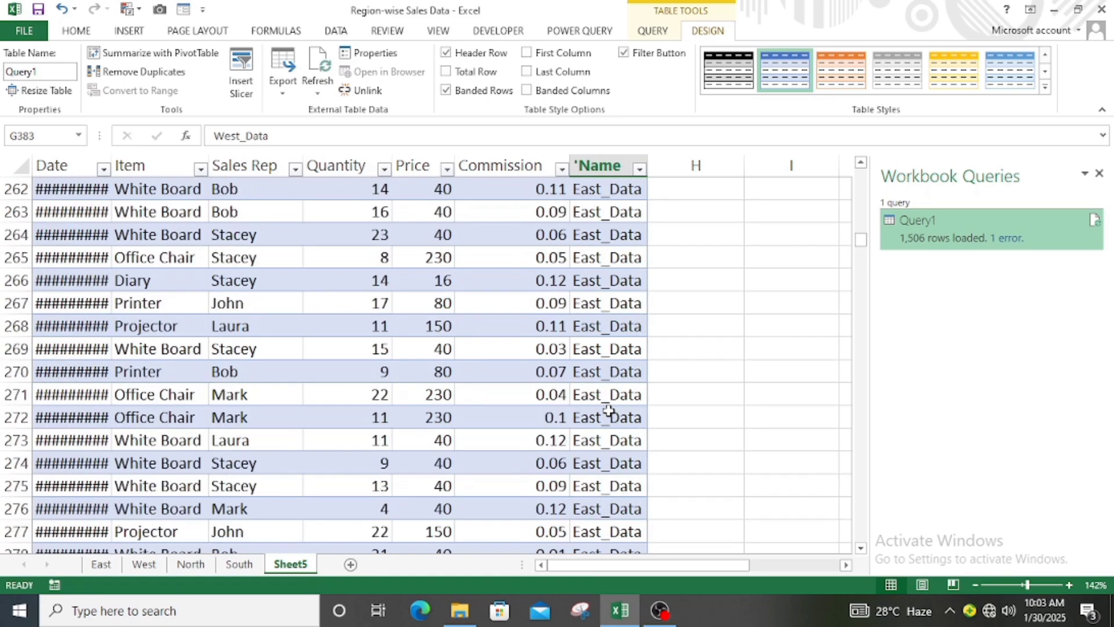
scroll(608, 411, "up", 20)
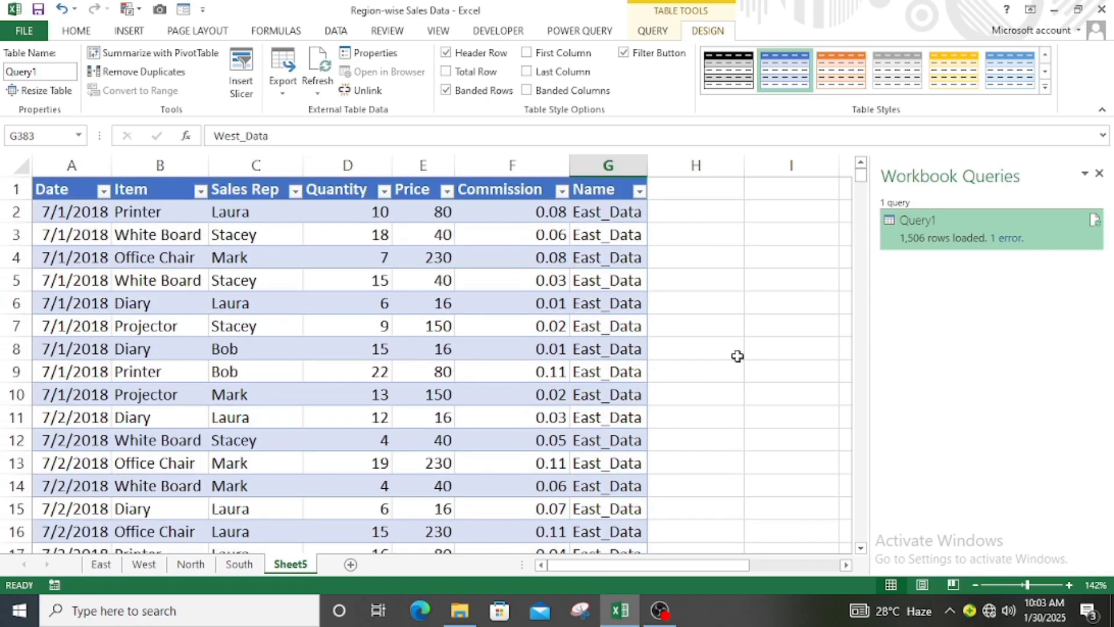
- Close the Workbook Queries pane, and insert a slicer for the Name column placed beside the combined table
left_click(1098, 173)
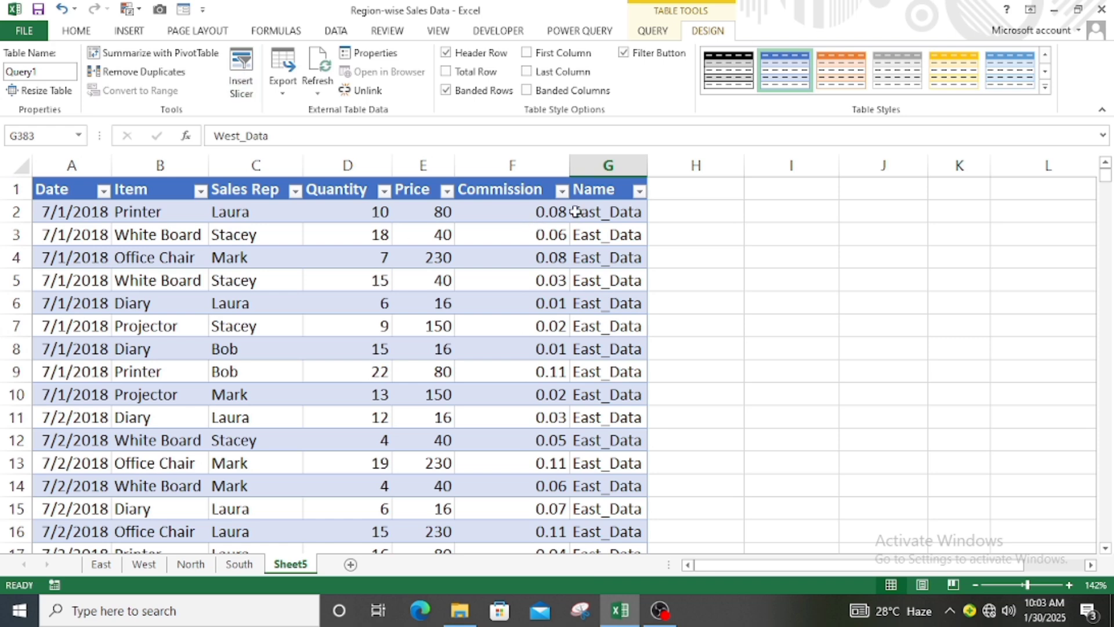
left_click(607, 167)
left_click(251, 82)
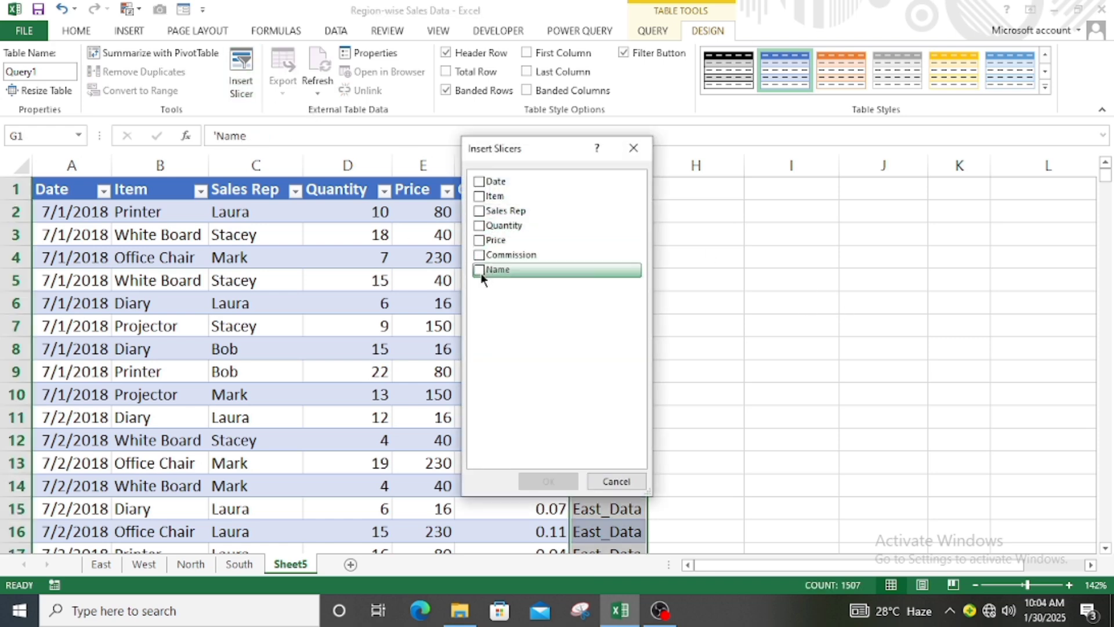
left_click_drag(524, 157, 806, 181)
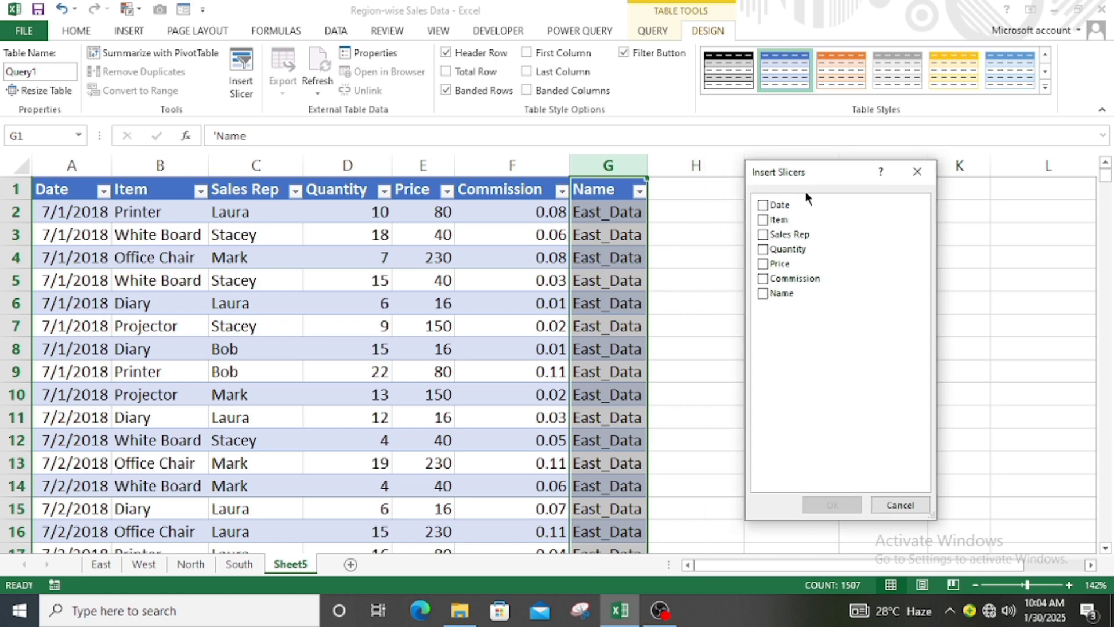
left_click(763, 294)
left_click(829, 503)
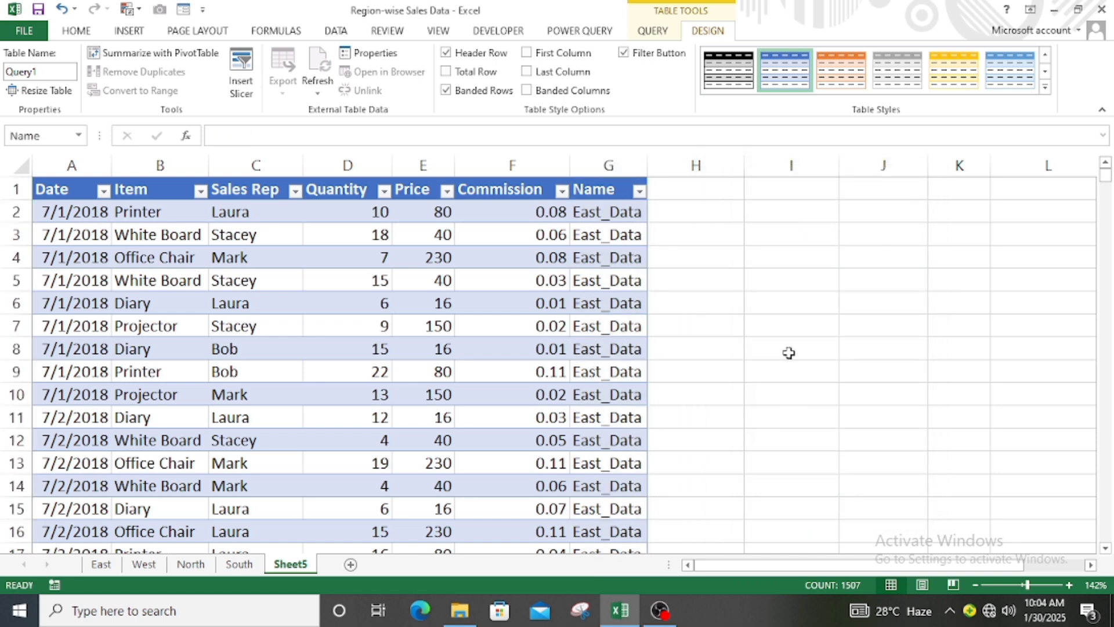
left_click_drag(567, 238, 784, 211)
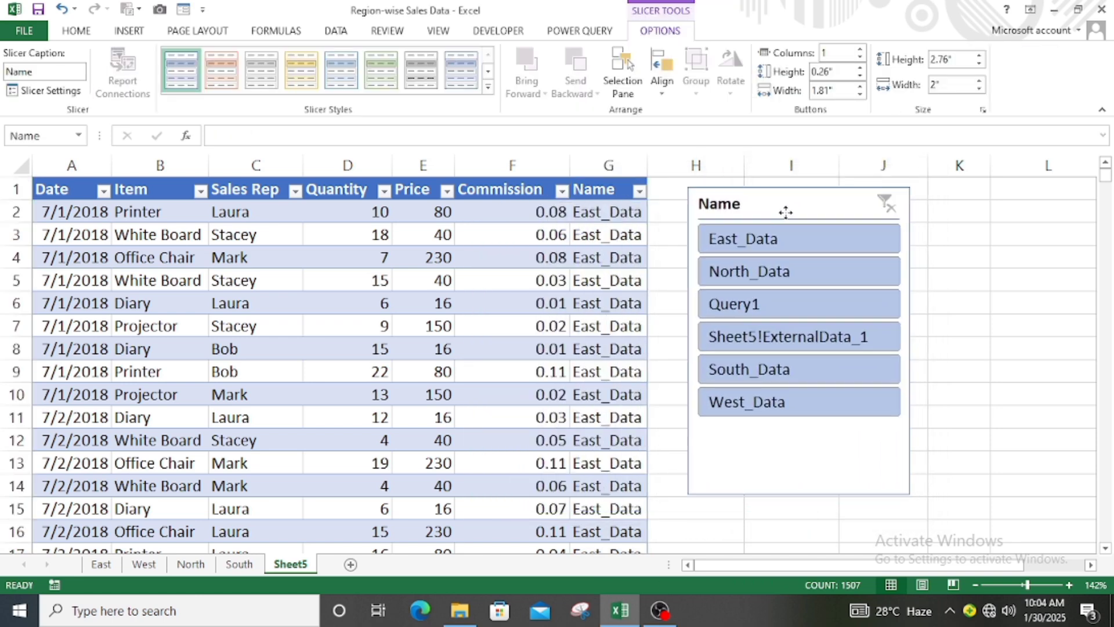
- Filter the combined table with the Name slicer to East_Data, followed by North_Data
left_click(742, 242)
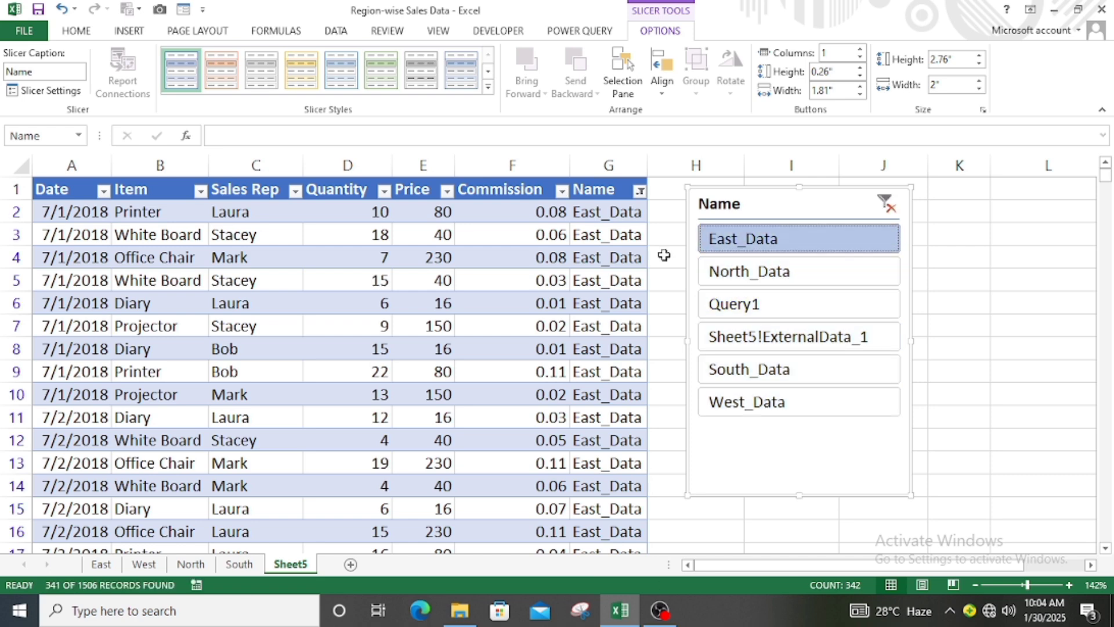
left_click(765, 276)
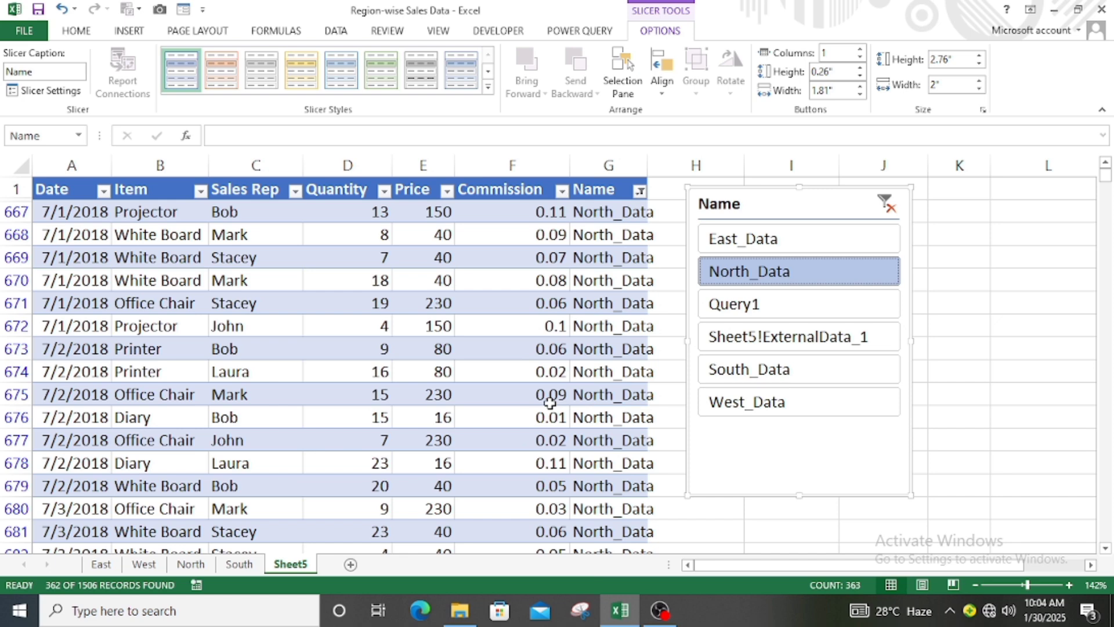